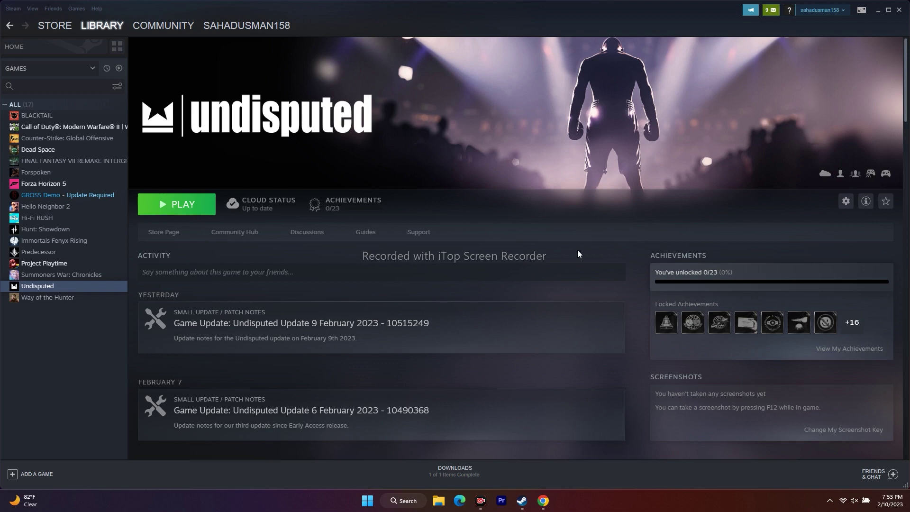
# Step: Show the Windows power options with the Restart command, and dismiss them without restarting
pyautogui.click(876, 10)
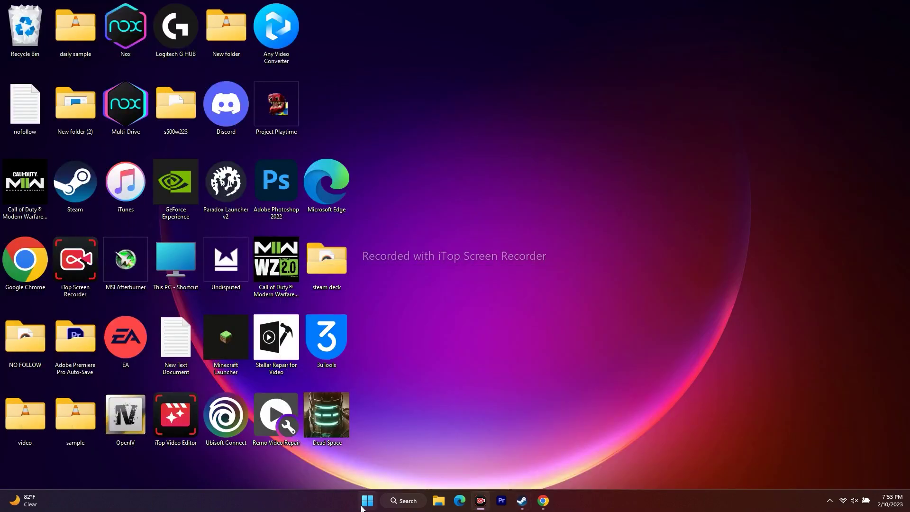
pyautogui.click(368, 502)
pyautogui.click(572, 469)
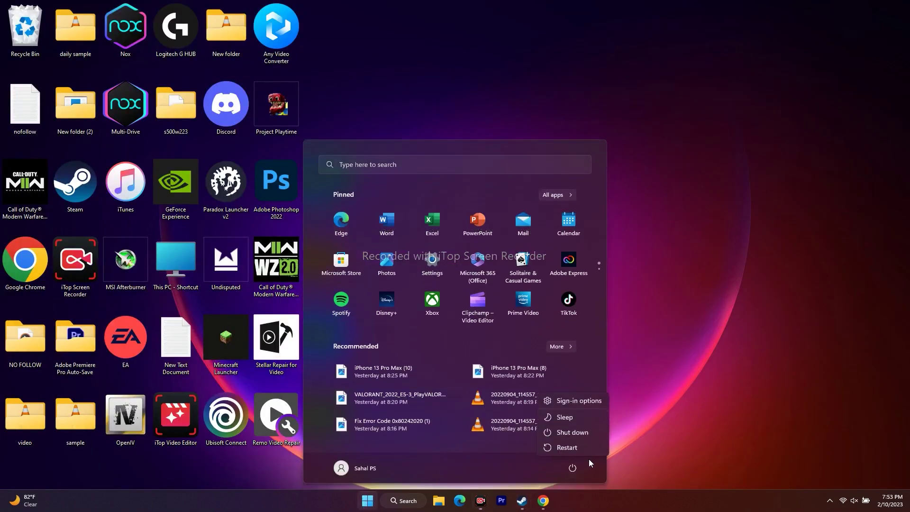
pyautogui.click(633, 431)
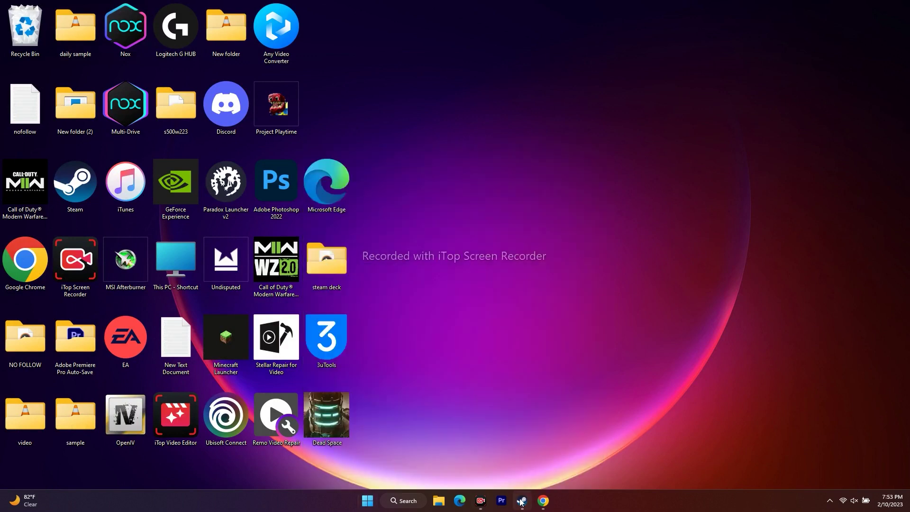
# Step: Switch to Steam and start verifying the integrity of Undisputed's local game files
pyautogui.click(522, 501)
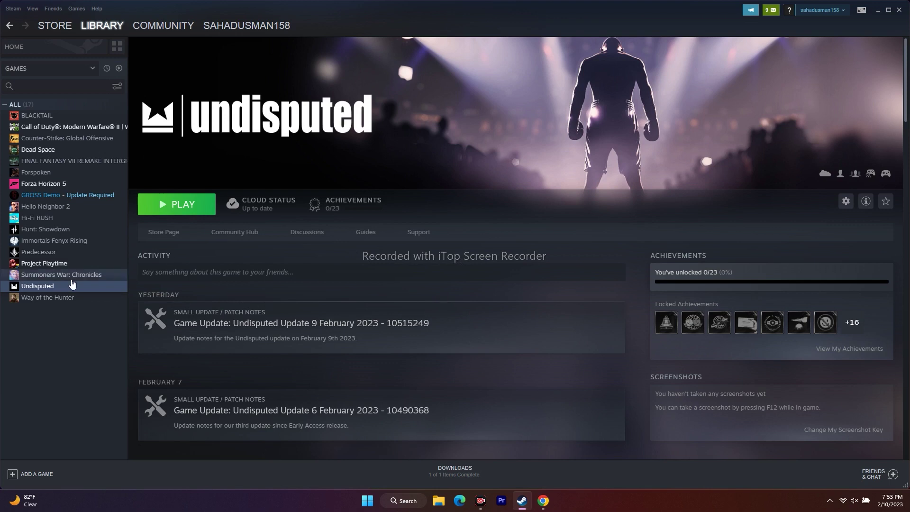
pyautogui.rightClick(50, 286)
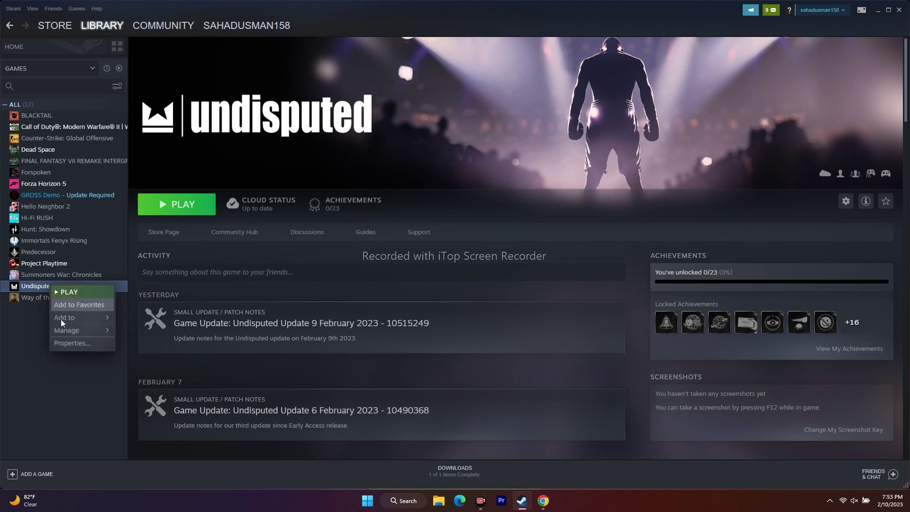
pyautogui.click(63, 343)
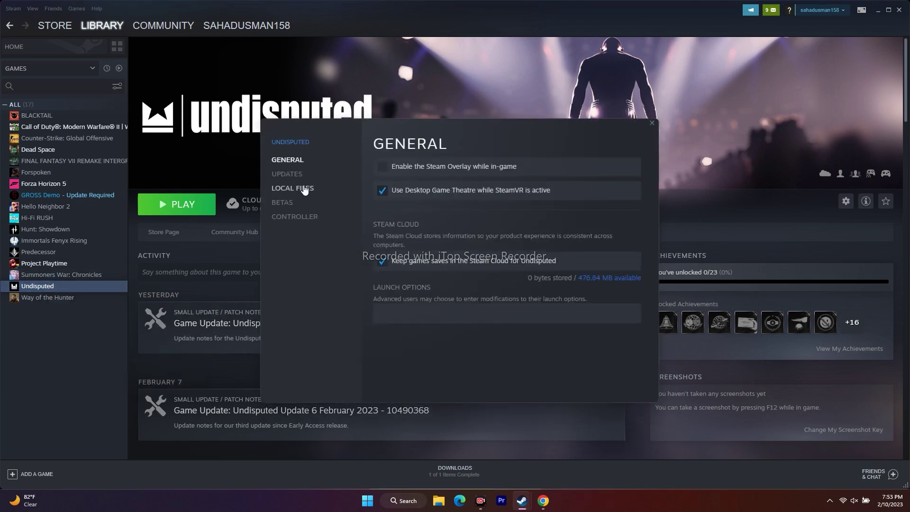
pyautogui.click(305, 189)
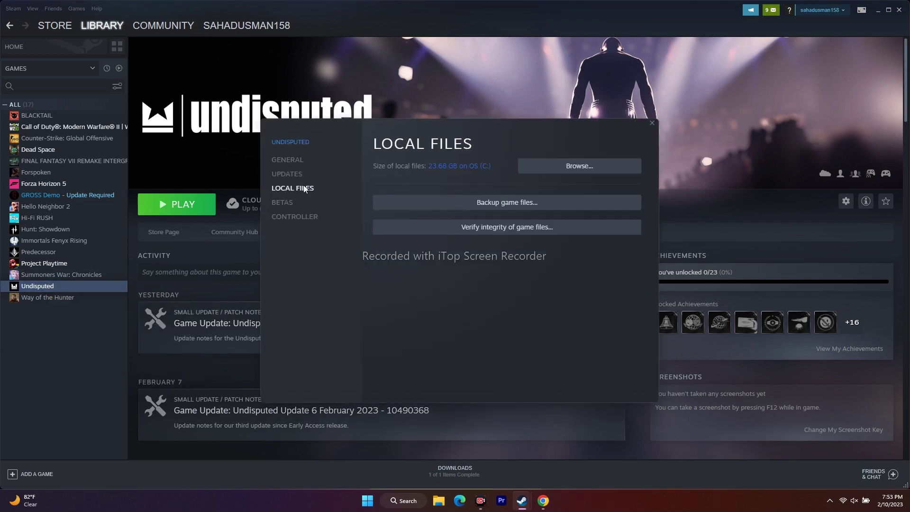
pyautogui.click(504, 226)
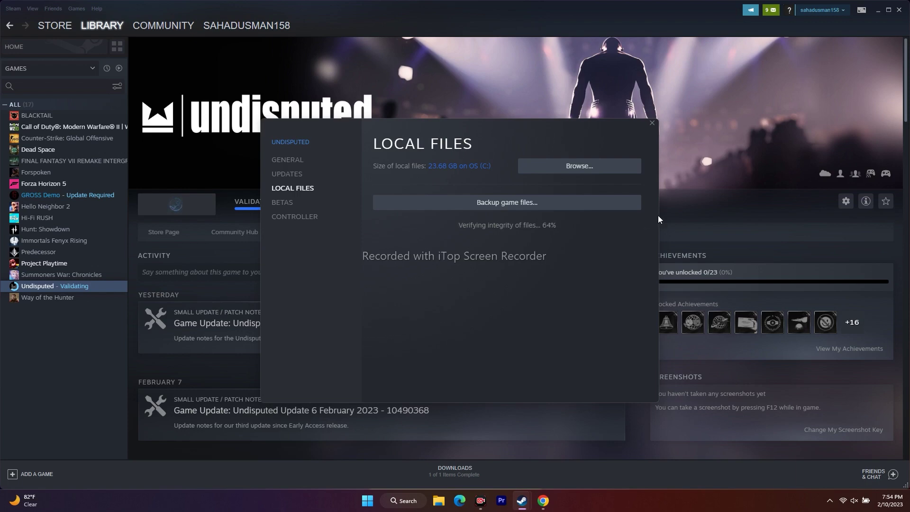
# Step: Minimise Steam and open Task Manager in a maximised window
pyautogui.click(878, 11)
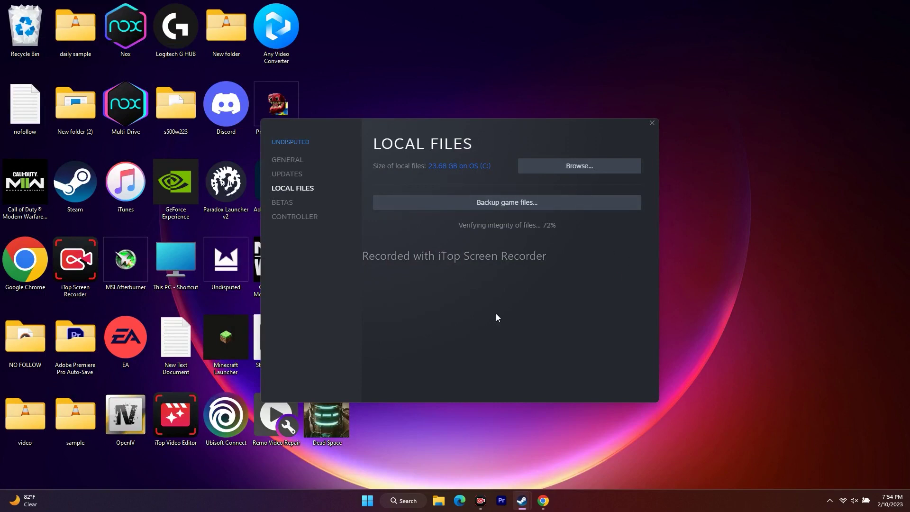
pyautogui.rightClick(370, 500)
pyautogui.click(380, 386)
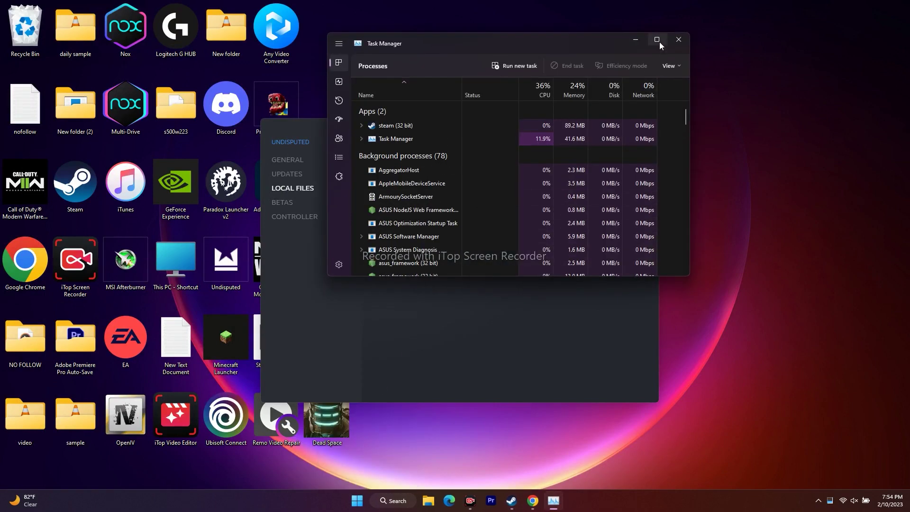
pyautogui.click(657, 40)
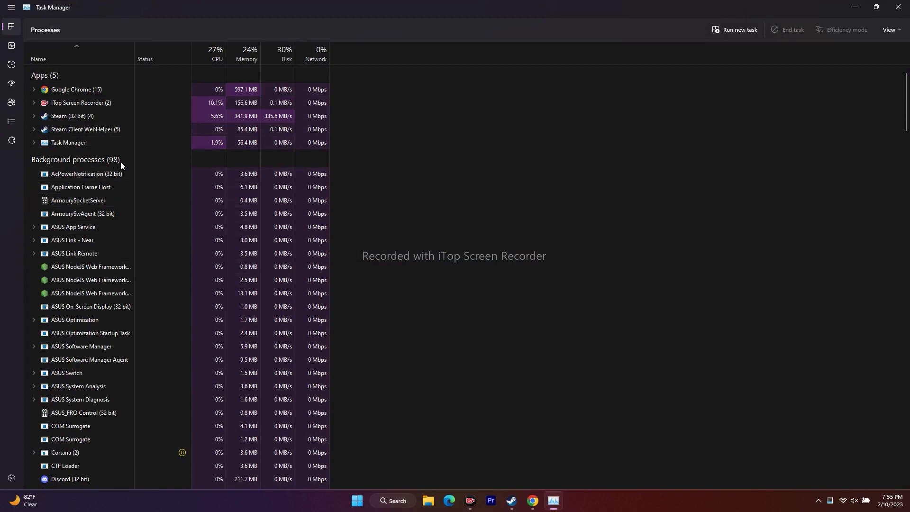
# Step: Examine the list of running apps and background processes for programs that are not needed
pyautogui.scroll(-4, 92, 280)
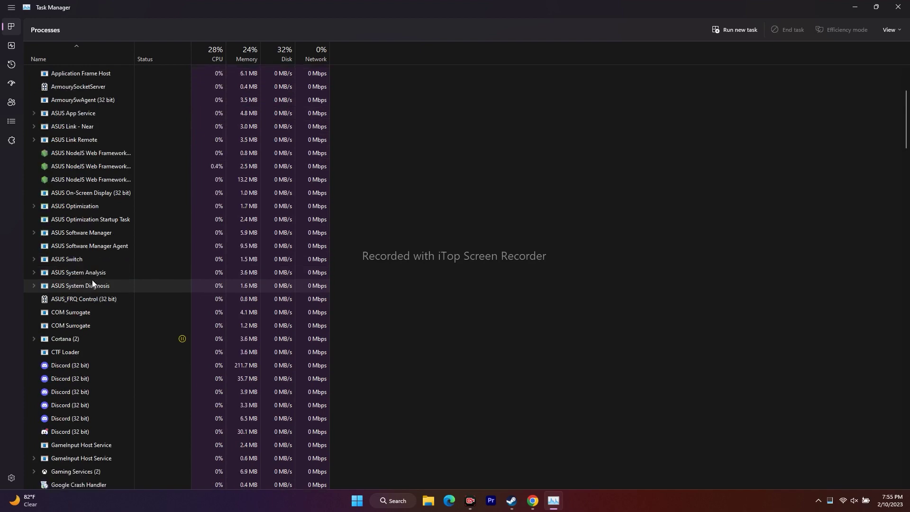
pyautogui.scroll(-1, 92, 283)
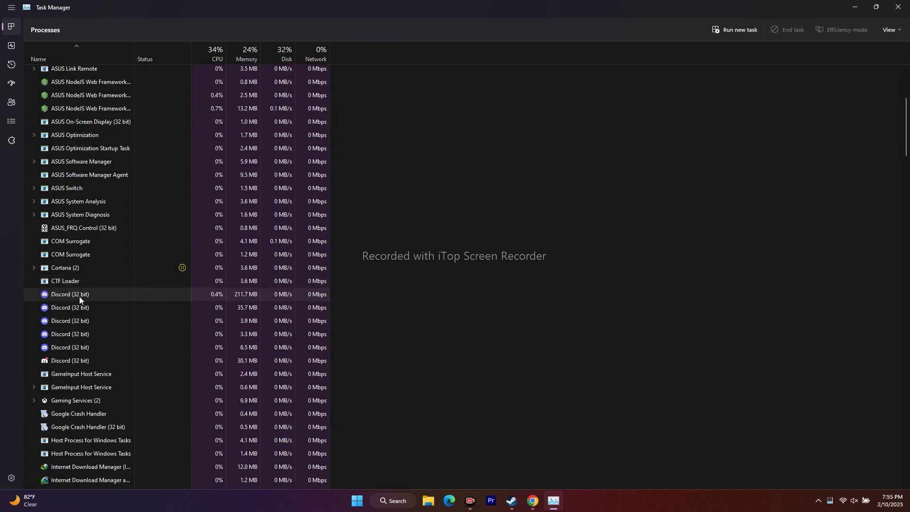
pyautogui.scroll(-3, 79, 297)
pyautogui.scroll(-3, 79, 296)
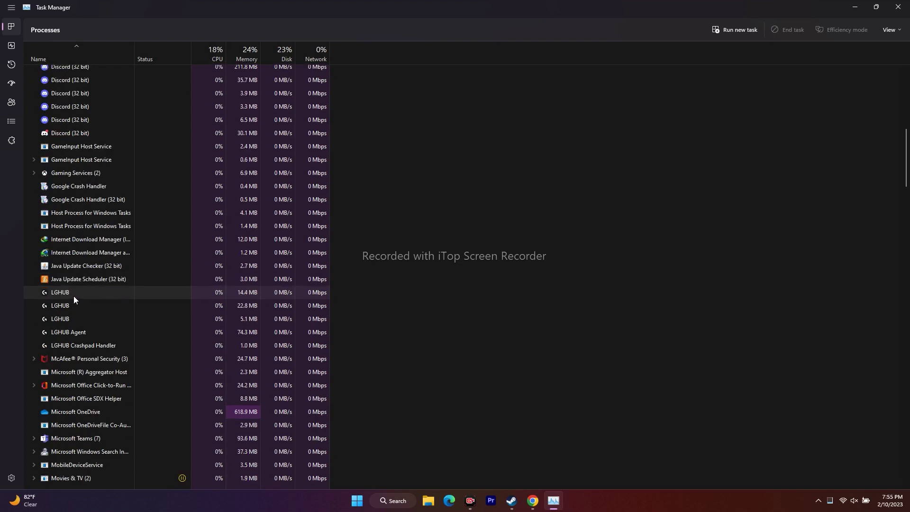
pyautogui.scroll(-2, 74, 296)
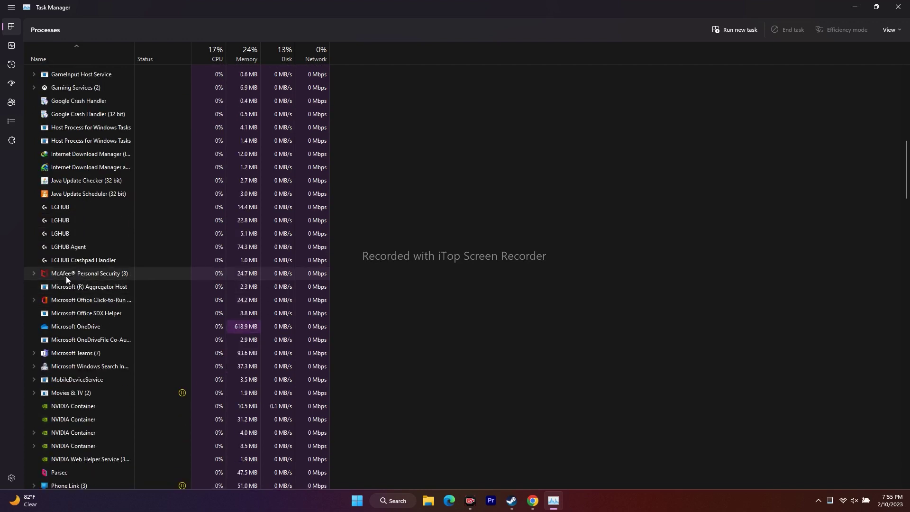
pyautogui.scroll(-3, 71, 276)
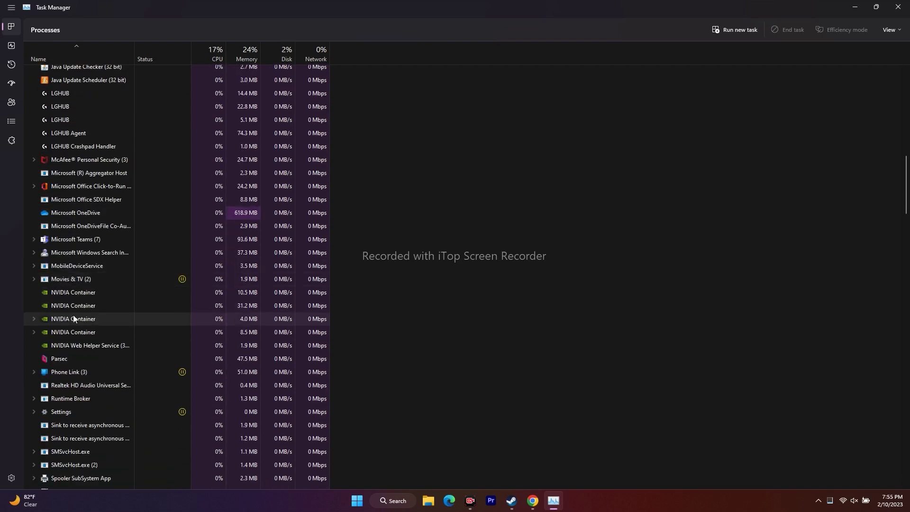
pyautogui.scroll(-1, 76, 317)
pyautogui.scroll(4, 102, 314)
pyautogui.scroll(12, 114, 314)
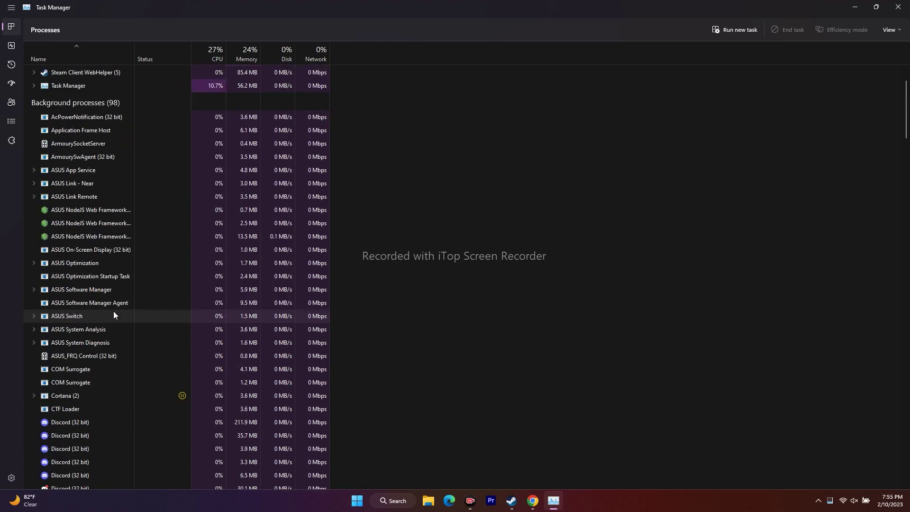
pyautogui.scroll(2, 109, 299)
# Step: End the Discord background process
pyautogui.scroll(-3, 83, 222)
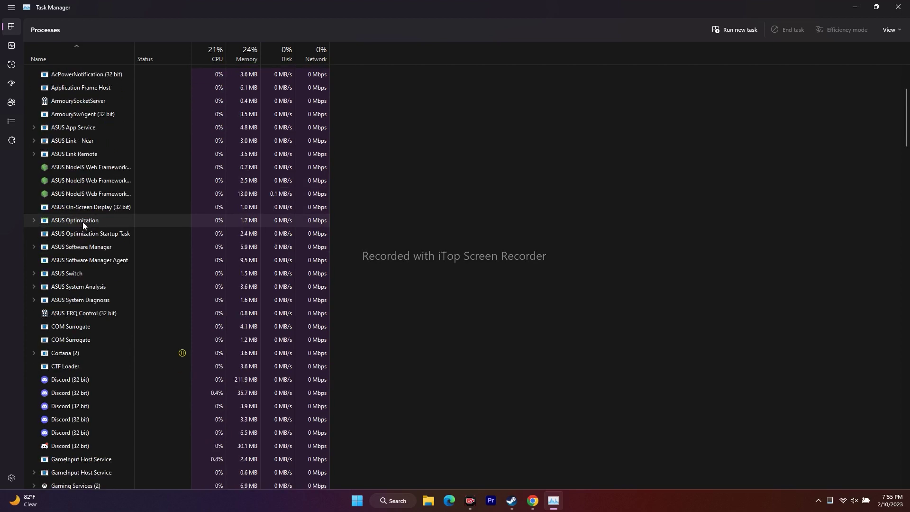
pyautogui.scroll(-3, 82, 222)
pyautogui.rightClick(71, 252)
pyautogui.click(90, 258)
pyautogui.rightClick(78, 252)
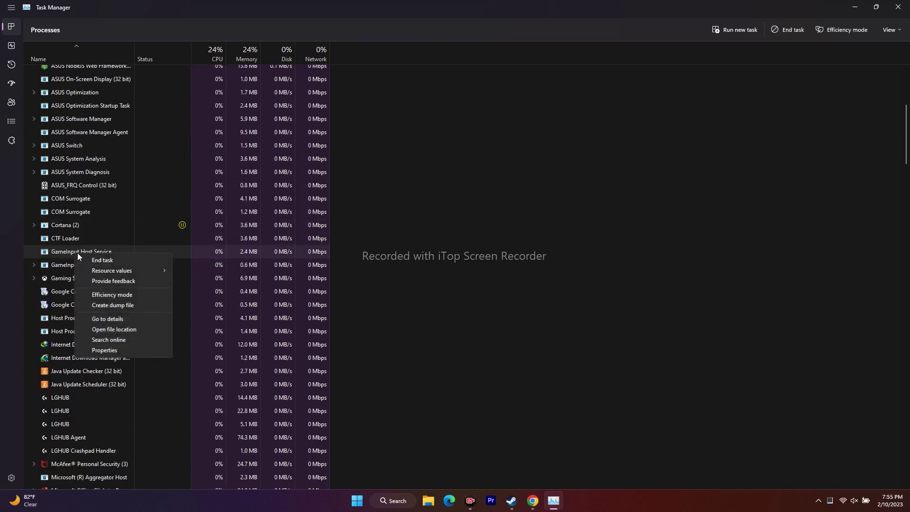
pyautogui.click(411, 263)
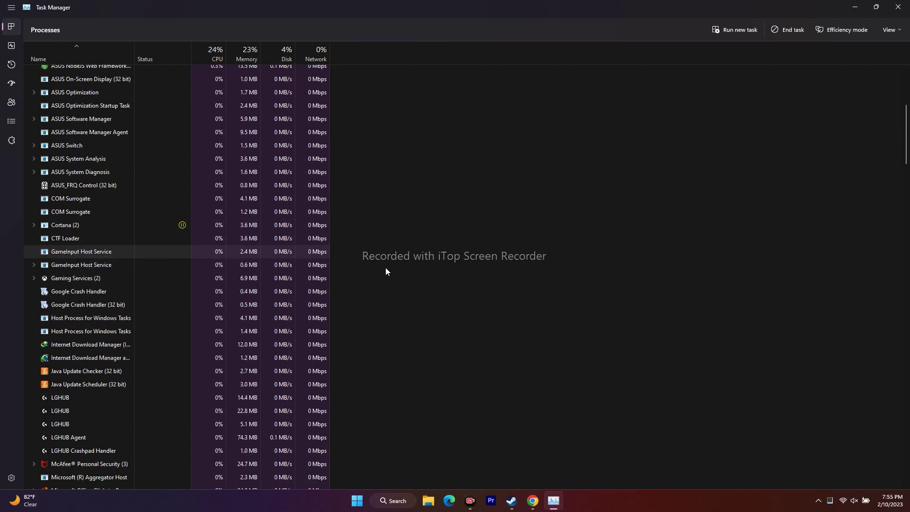
# Step: Try to end an LGHUB background process, and close Task Manager
pyautogui.scroll(-2, 386, 272)
pyautogui.rightClick(69, 356)
pyautogui.click(86, 363)
pyautogui.scroll(-4, 358, 316)
pyautogui.scroll(-1, 357, 318)
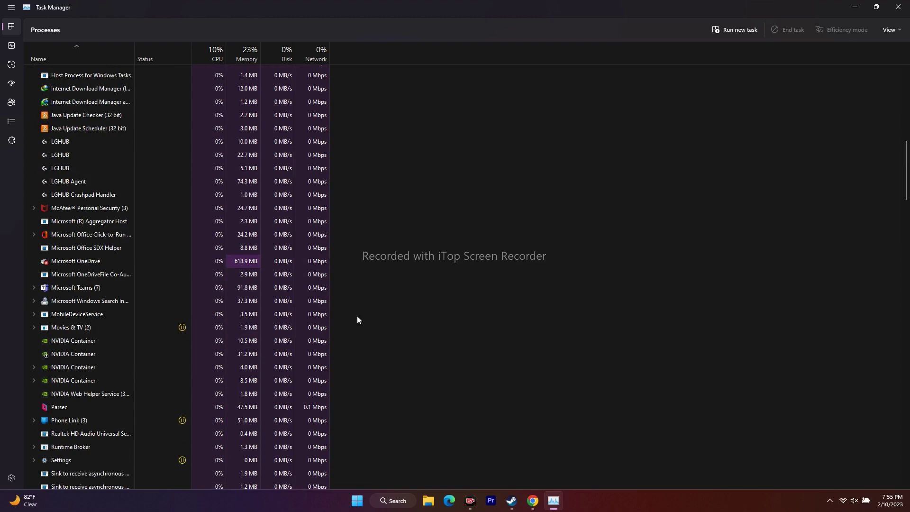
pyautogui.scroll(6, 639, 254)
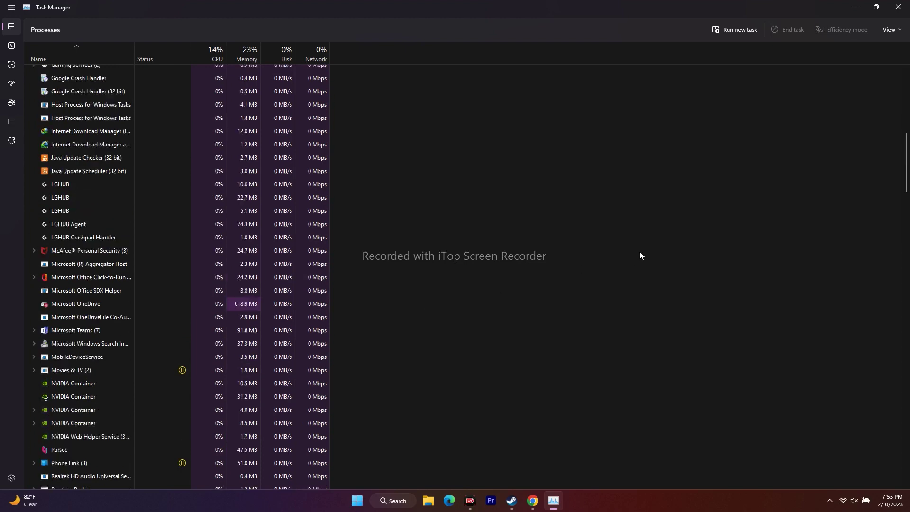
pyautogui.click(898, 6)
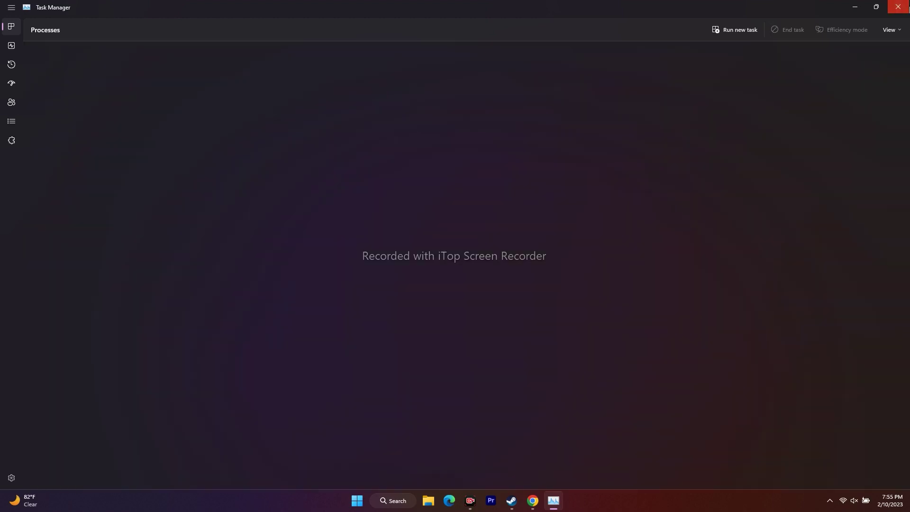
# Step: Close Undisputed's properties window, bring up its Steam library page, and minimise Steam
pyautogui.click(653, 124)
pyautogui.click(522, 501)
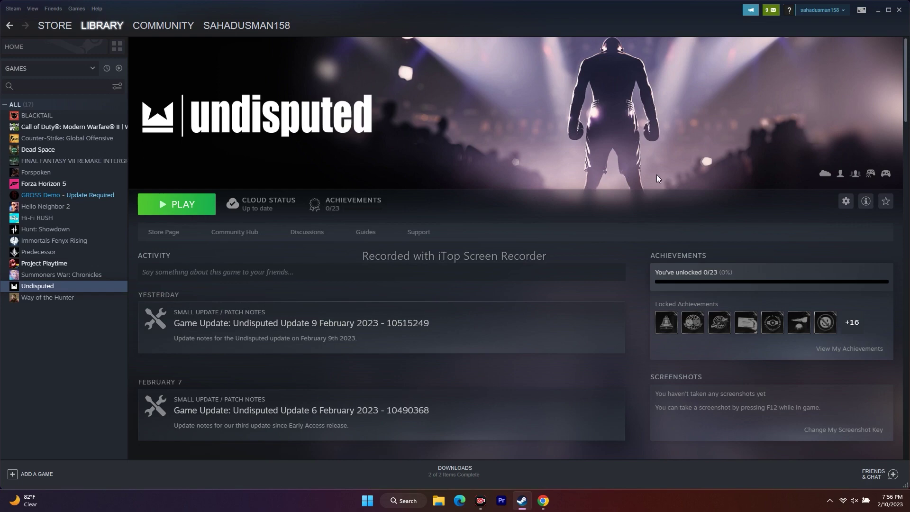
pyautogui.click(878, 10)
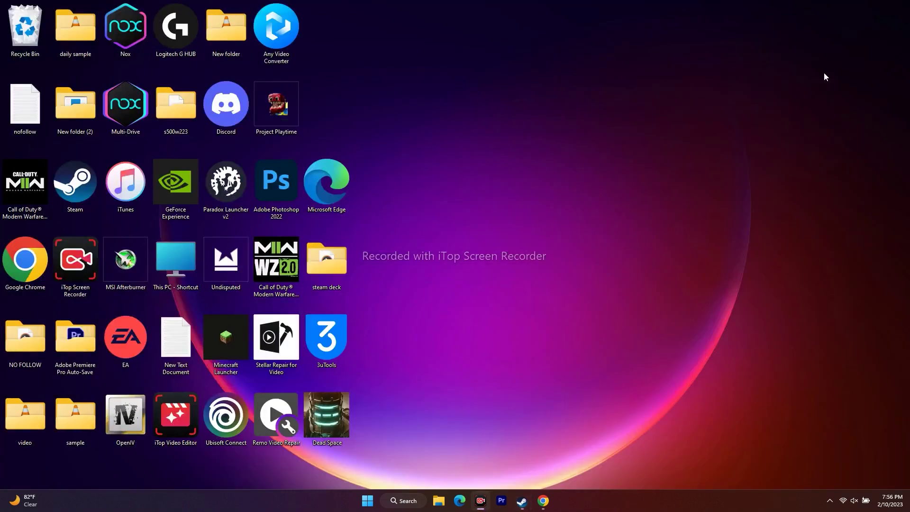
# Step: Open the Date & time page in Windows Settings to check the automatic time and time zone options
pyautogui.click(400, 502)
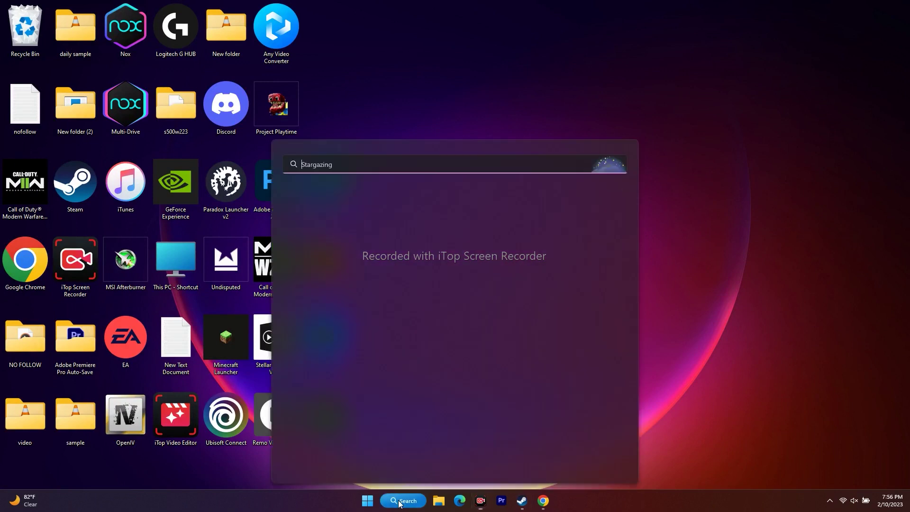
pyautogui.click(348, 282)
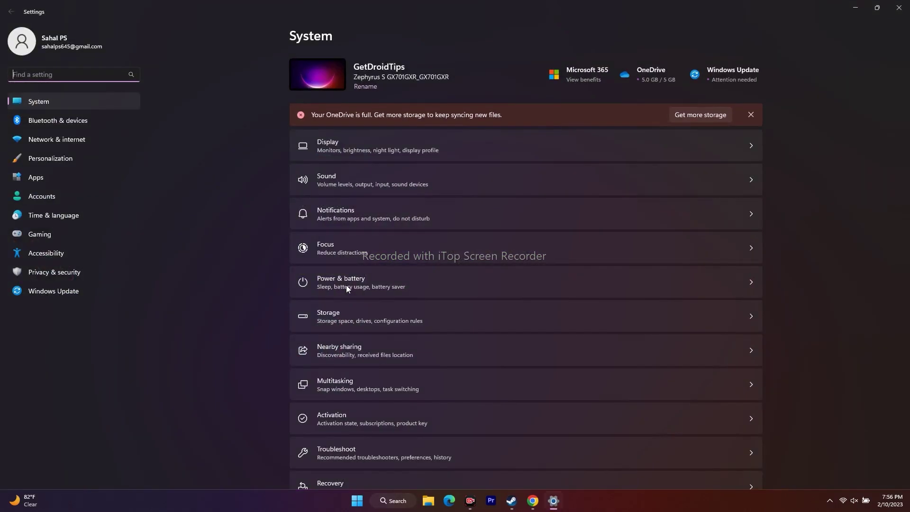
pyautogui.click(59, 217)
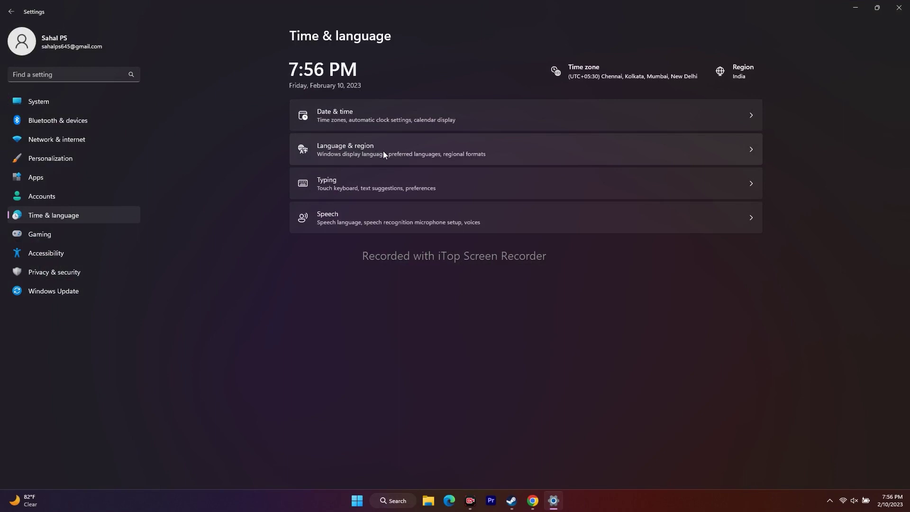
pyautogui.click(344, 114)
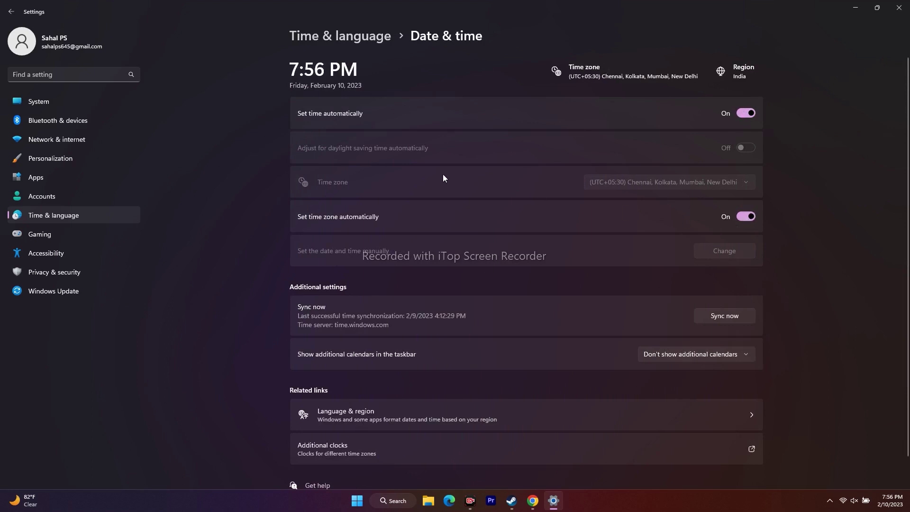
# Step: Check the display language and region on the Language & region page, and close Settings
pyautogui.click(11, 12)
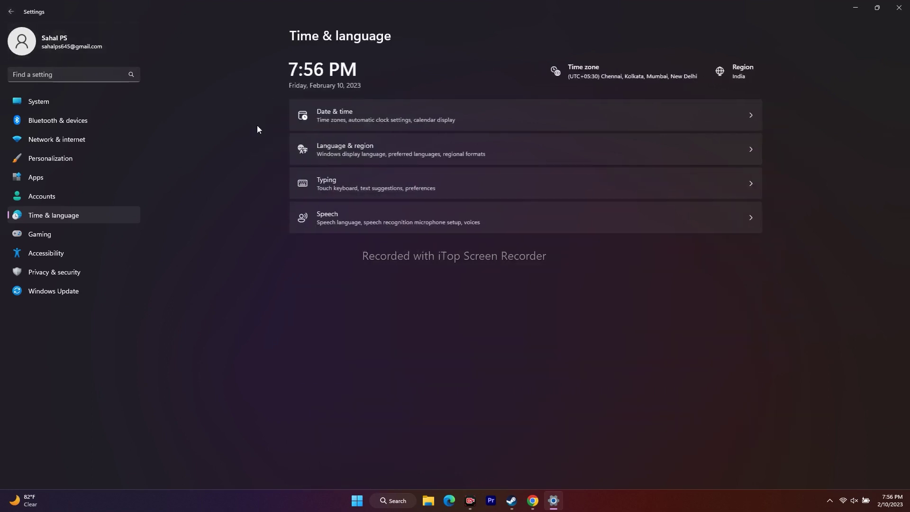
pyautogui.click(359, 151)
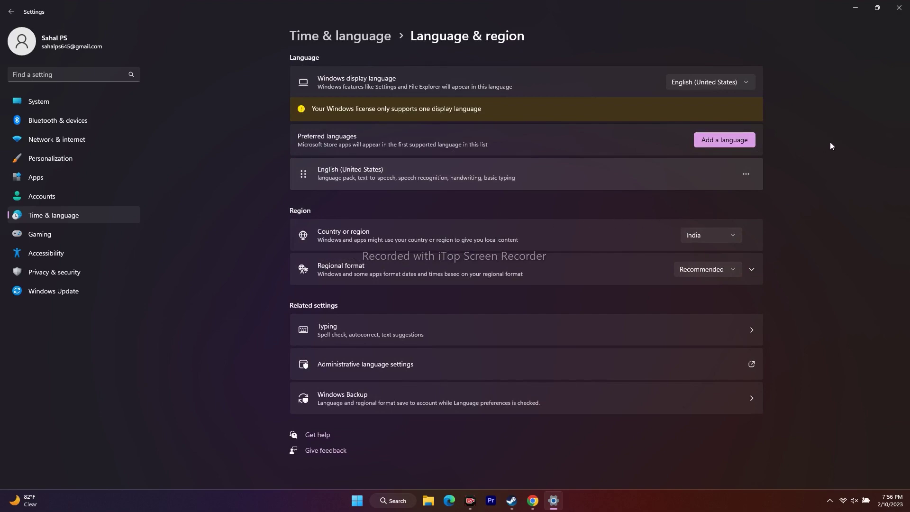
pyautogui.click(899, 7)
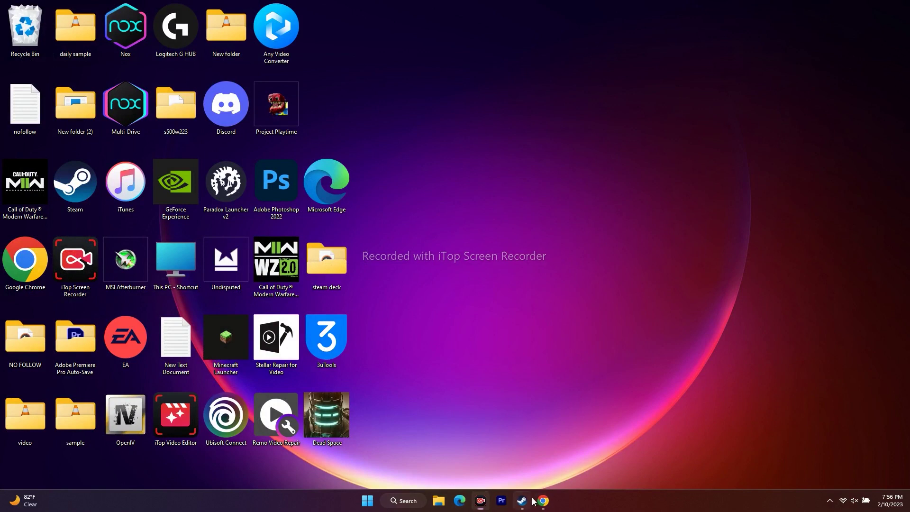
pyautogui.click(526, 501)
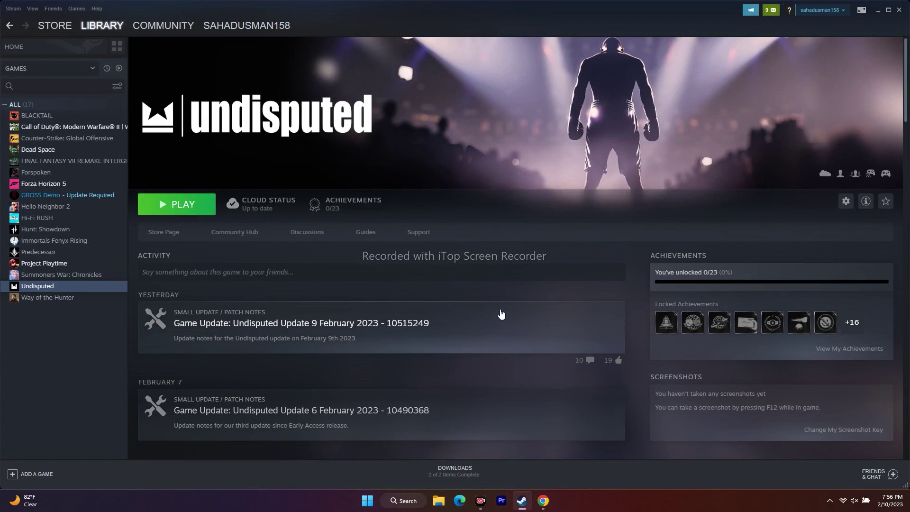
pyautogui.click(878, 11)
# Step: Search Windows for "view", open the advanced system settings, and bring up the Virtual Memory dialog from the advanced performance options
pyautogui.click(393, 501)
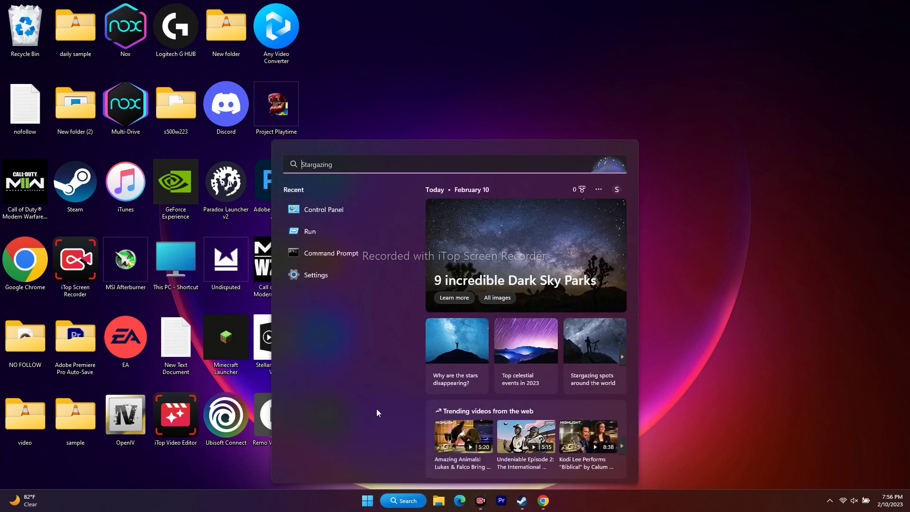
pyautogui.write('view')
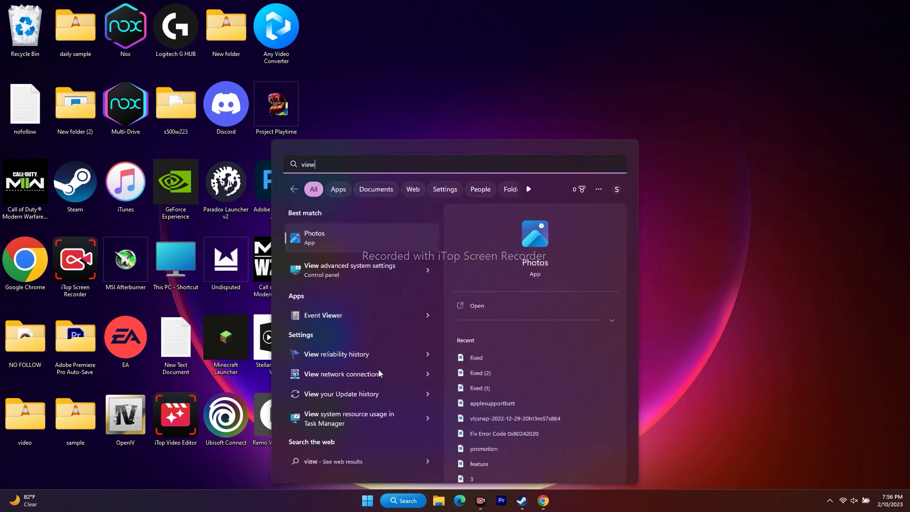
pyautogui.click(369, 267)
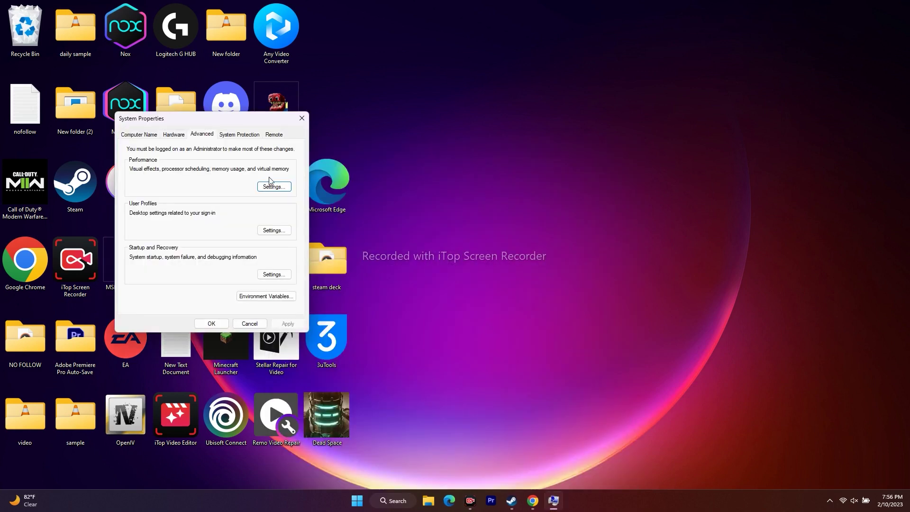
pyautogui.moveTo(256, 126); pyautogui.dragTo(498, 67)
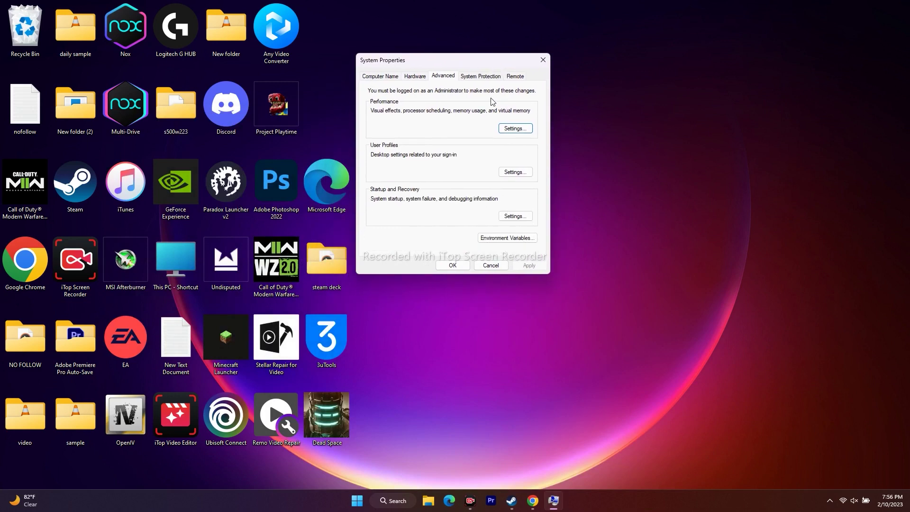
pyautogui.click(516, 130)
pyautogui.click(427, 112)
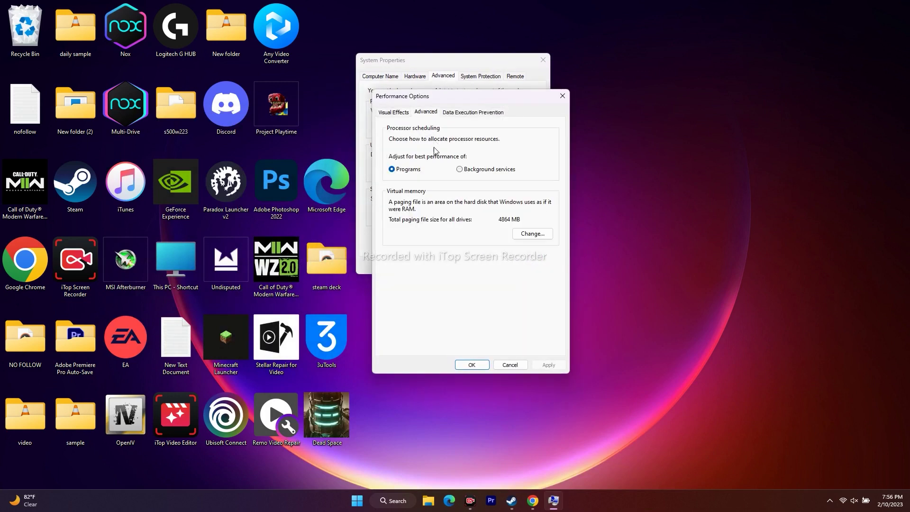
pyautogui.click(528, 234)
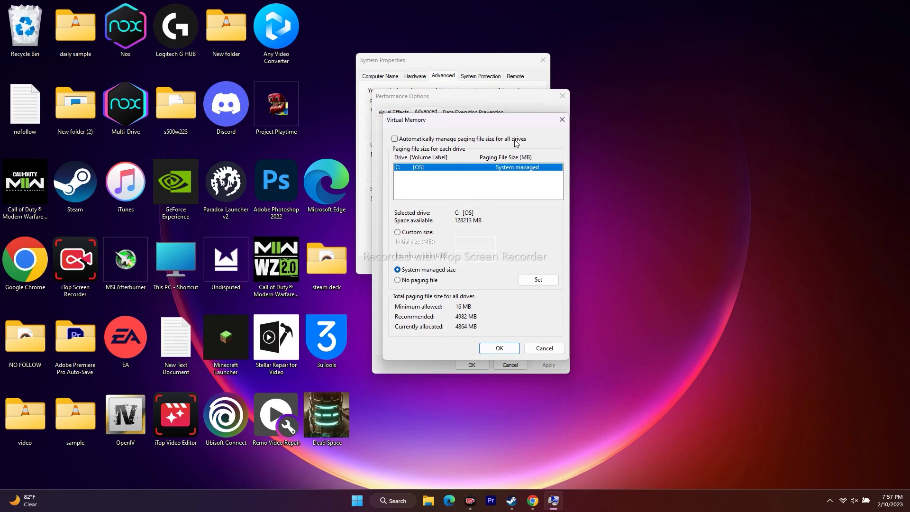
# Step: Leave automatic paging file management off and choose a custom paging file size for drive C:
pyautogui.click(395, 139)
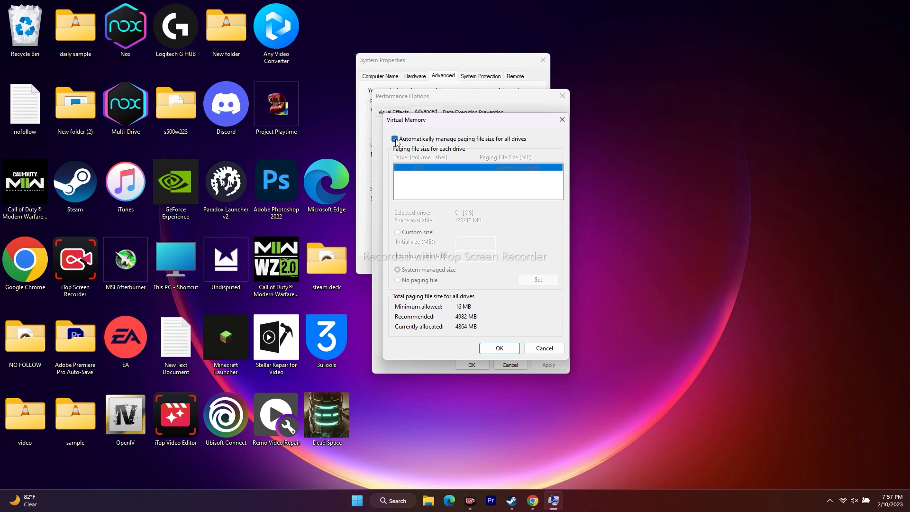
pyautogui.click(395, 139)
pyautogui.click(407, 167)
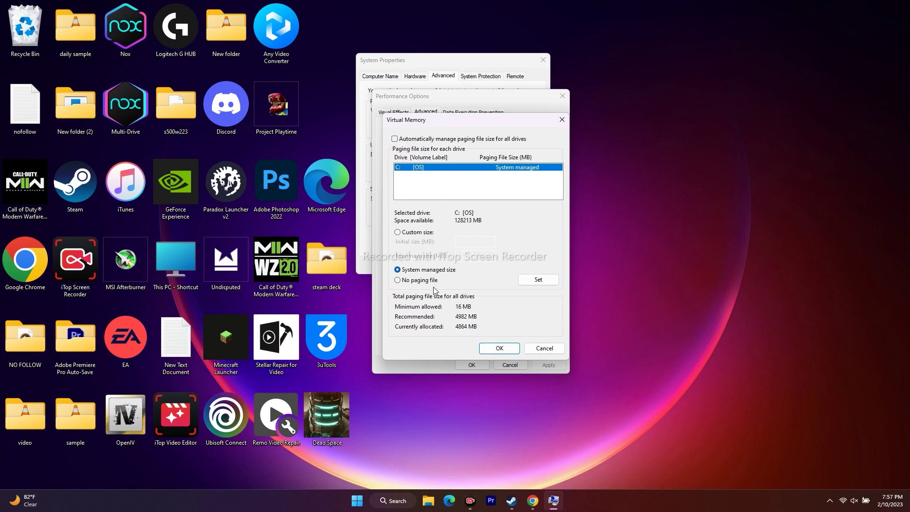
pyautogui.click(398, 232)
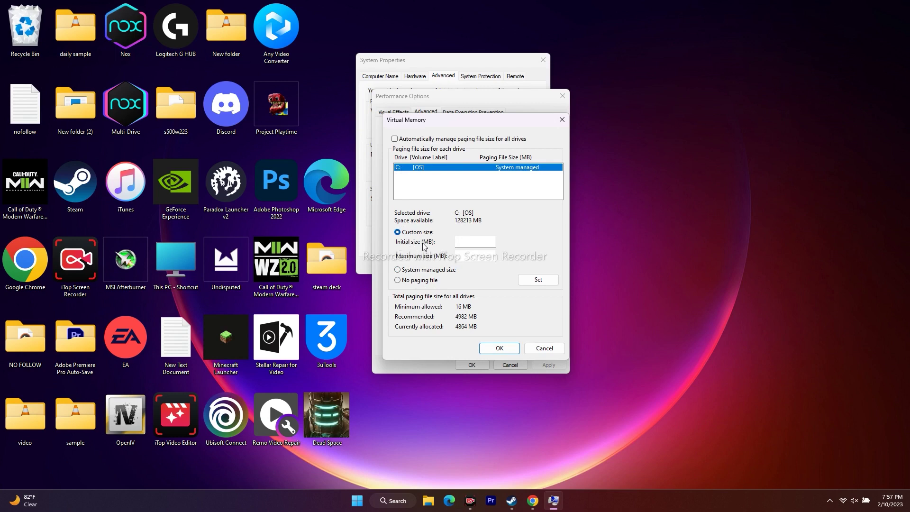
pyautogui.click(459, 245)
# Step: Check the installed RAM on the About page of Windows Settings, and close Settings
pyautogui.click(387, 501)
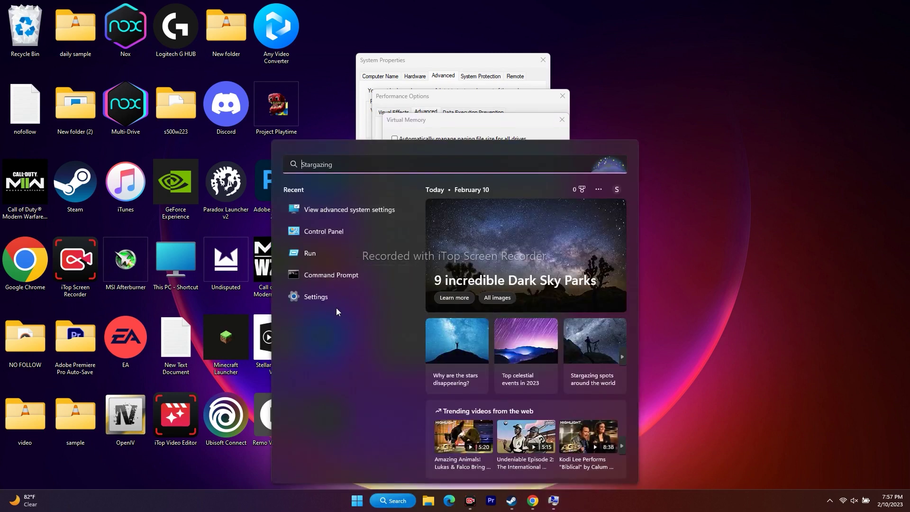
pyautogui.click(334, 300)
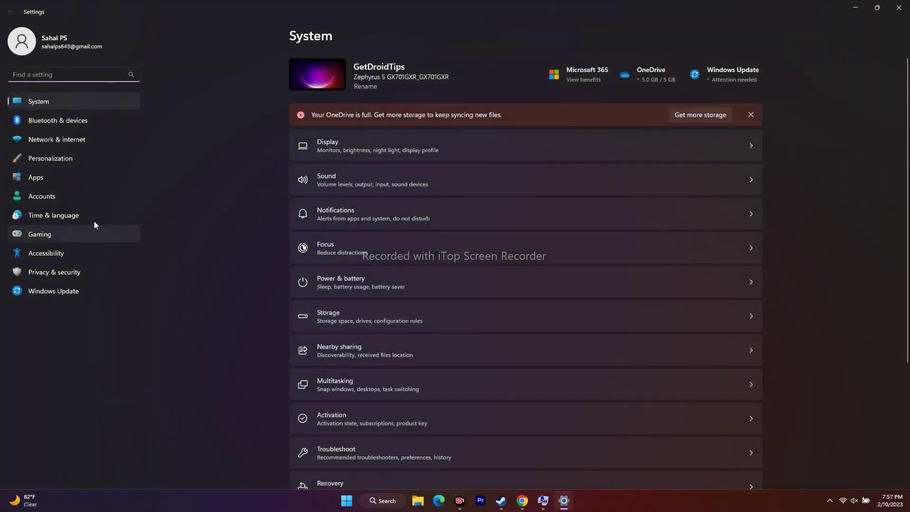
pyautogui.scroll(-3, 662, 202)
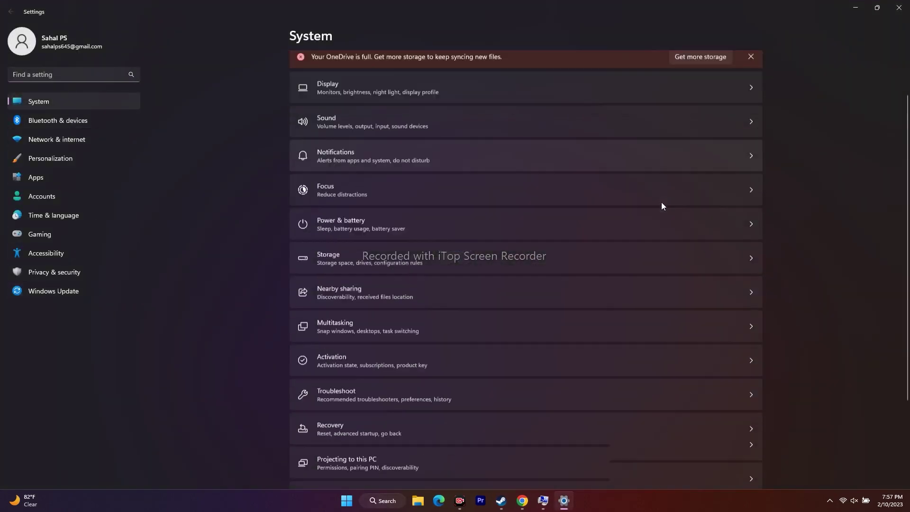
pyautogui.click(343, 447)
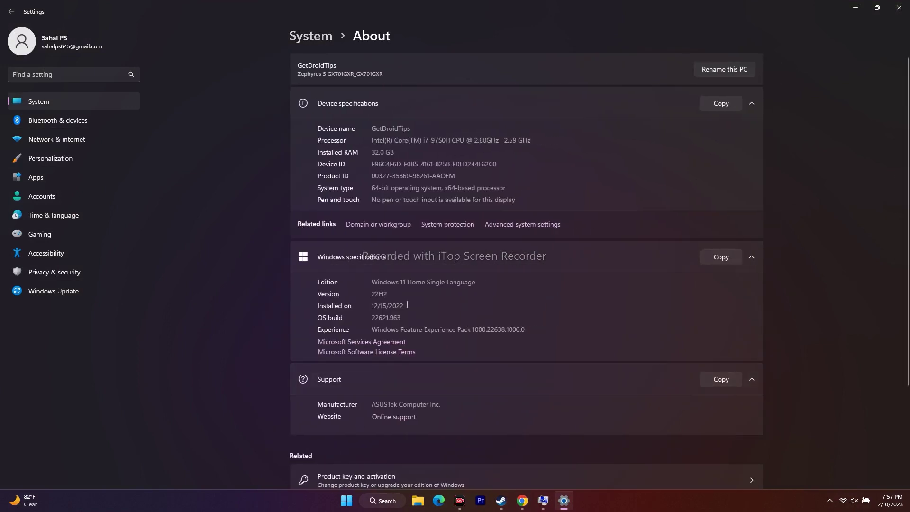
pyautogui.tripleClick(388, 154)
pyautogui.click(900, 8)
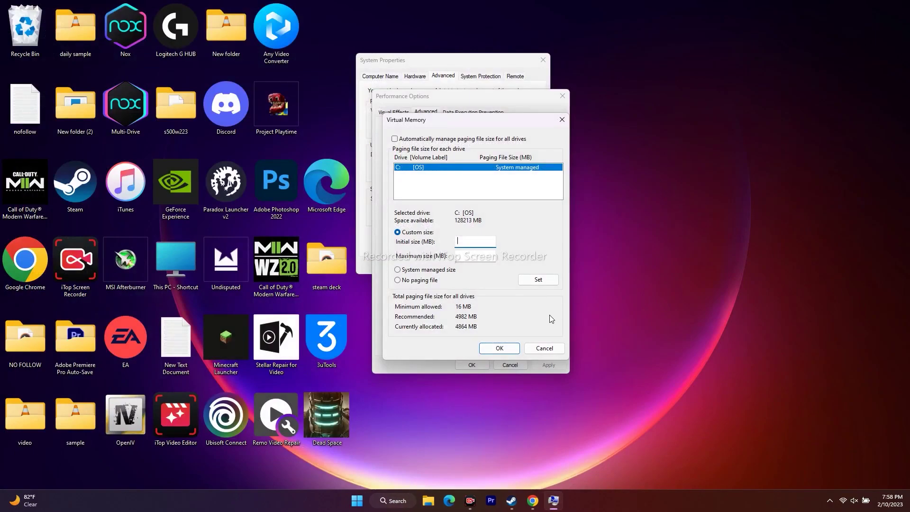
# Step: Open Calculator and multiply 32 by 1024
pyautogui.click(398, 500)
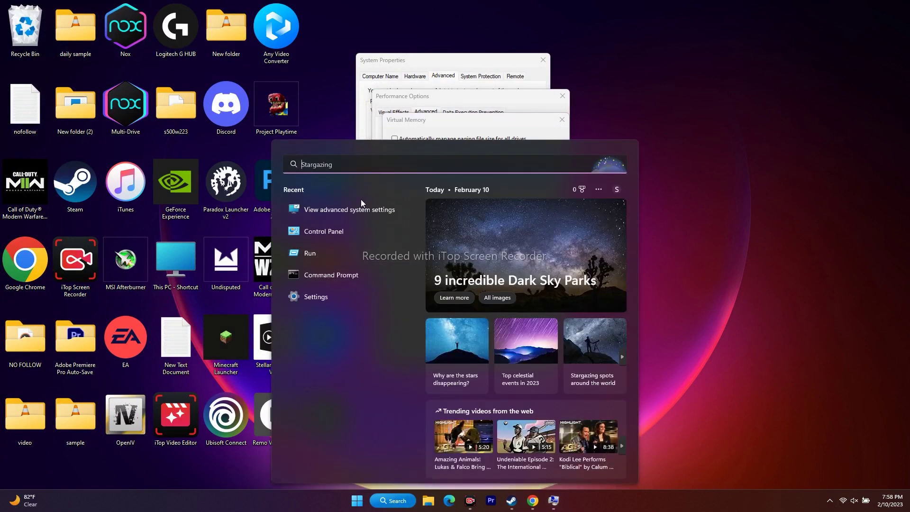
pyautogui.write('ca')
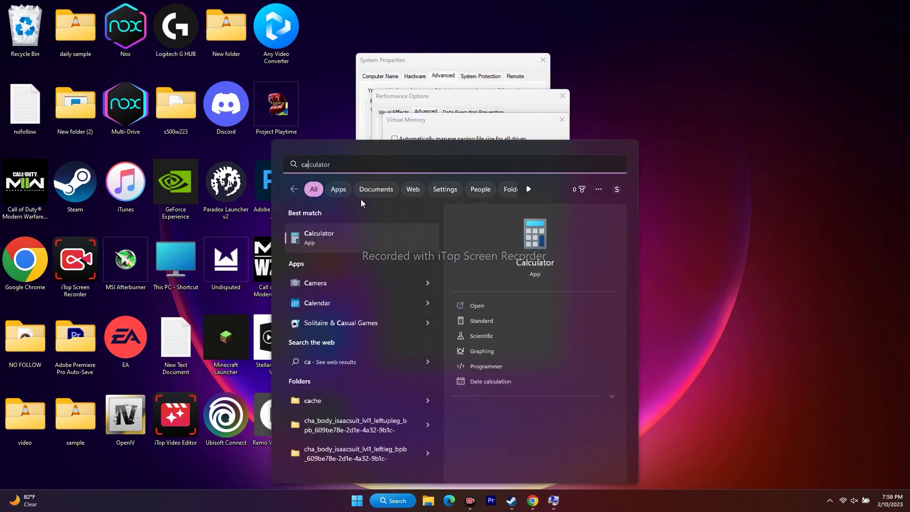
pyautogui.click(357, 226)
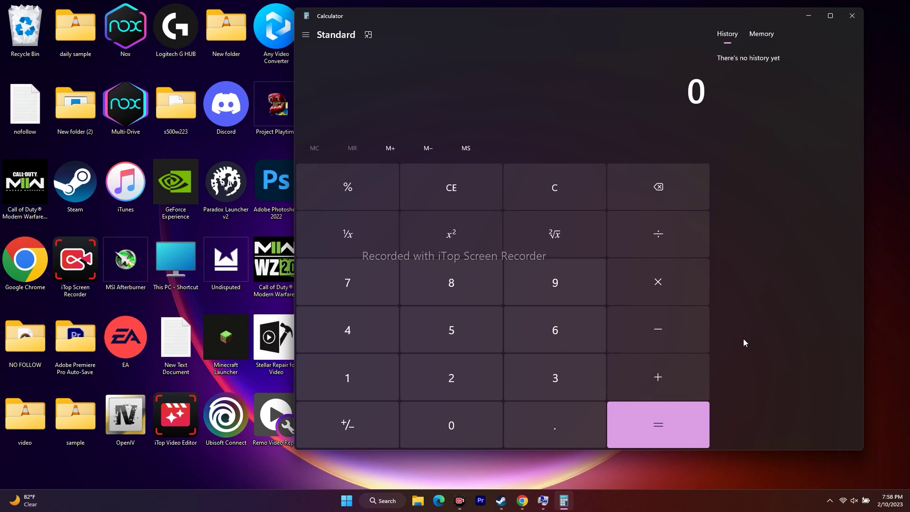
pyautogui.click(556, 379)
pyautogui.click(485, 374)
pyautogui.click(643, 285)
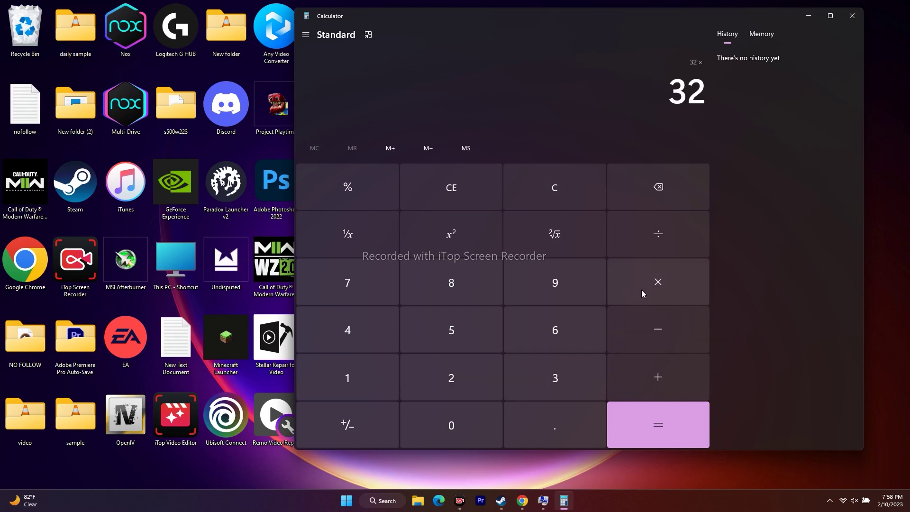
pyautogui.click(391, 372)
pyautogui.click(418, 405)
pyautogui.click(467, 377)
pyautogui.click(383, 345)
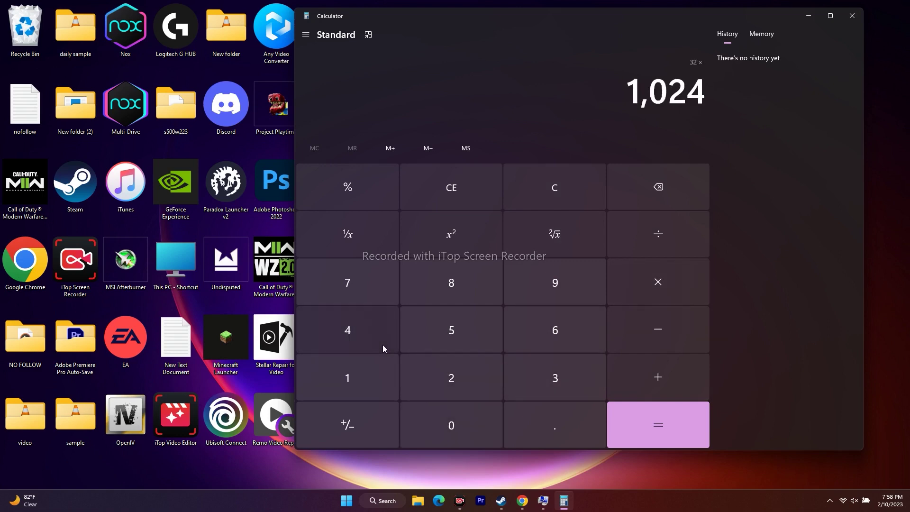
pyautogui.click(654, 422)
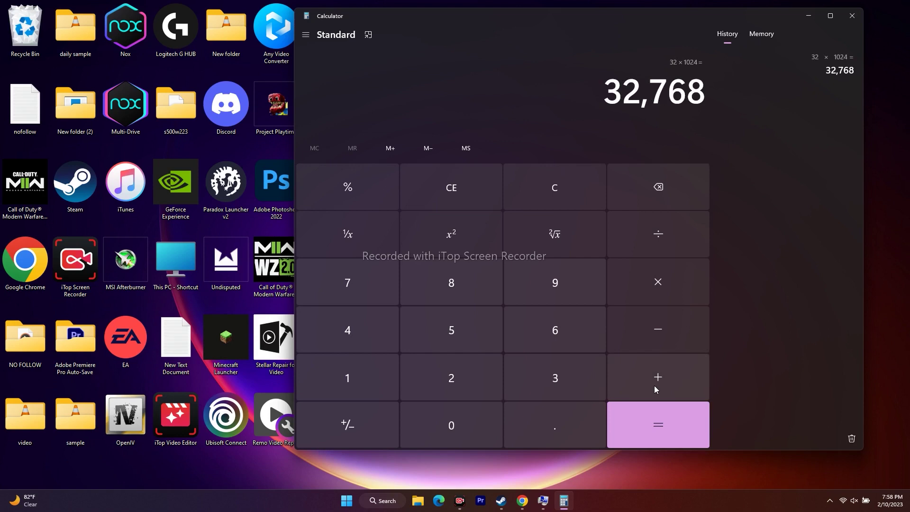
# Step: Move the Virtual Memory dialog clear of the other system dialogs and reposition the Calculator window
pyautogui.moveTo(696, 16); pyautogui.dragTo(653, 218)
pyautogui.moveTo(532, 121); pyautogui.dragTo(660, 14)
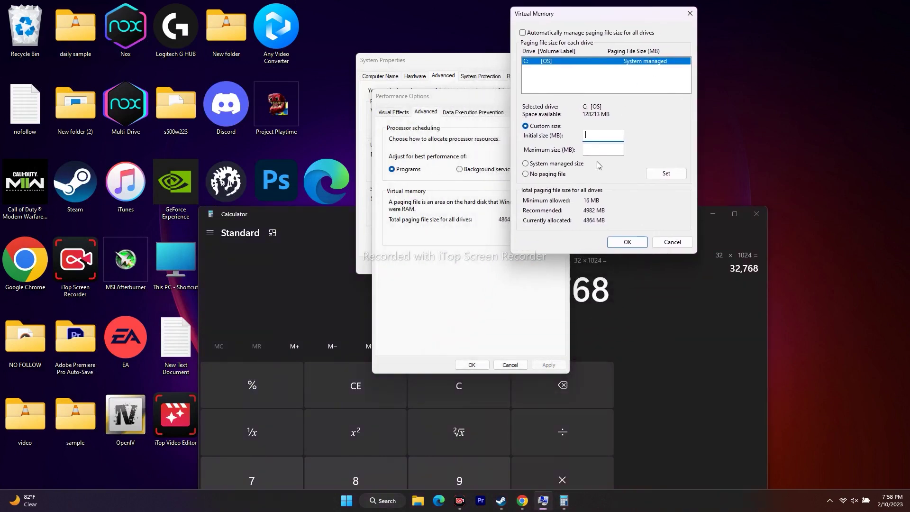
pyautogui.click(667, 303)
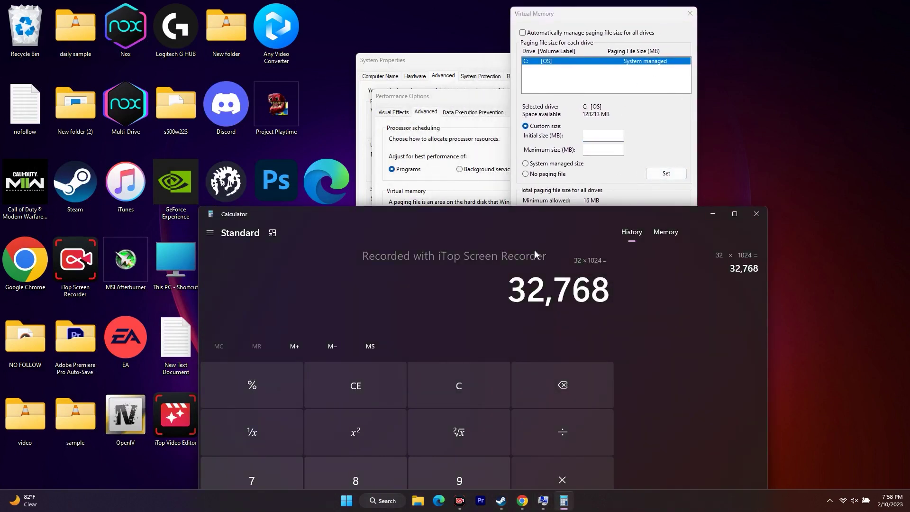
pyautogui.moveTo(526, 217); pyautogui.dragTo(507, 193)
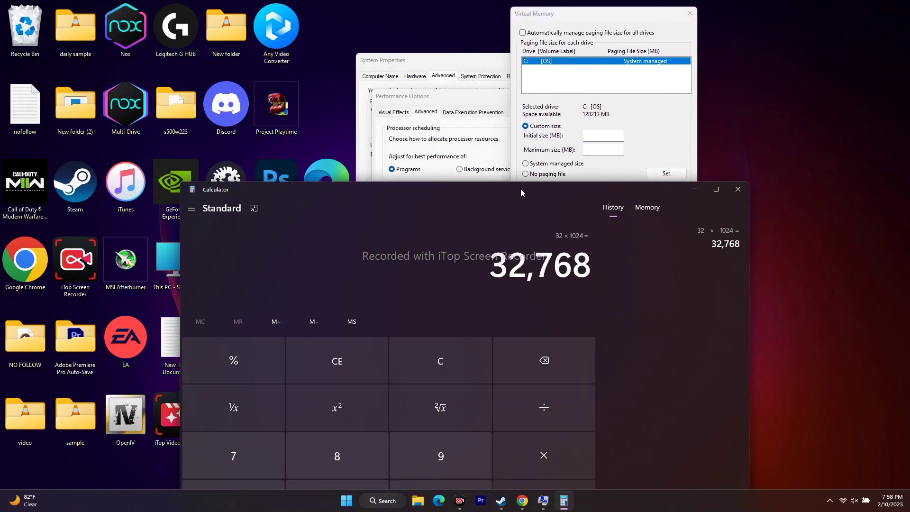
pyautogui.moveTo(523, 193); pyautogui.dragTo(525, 49)
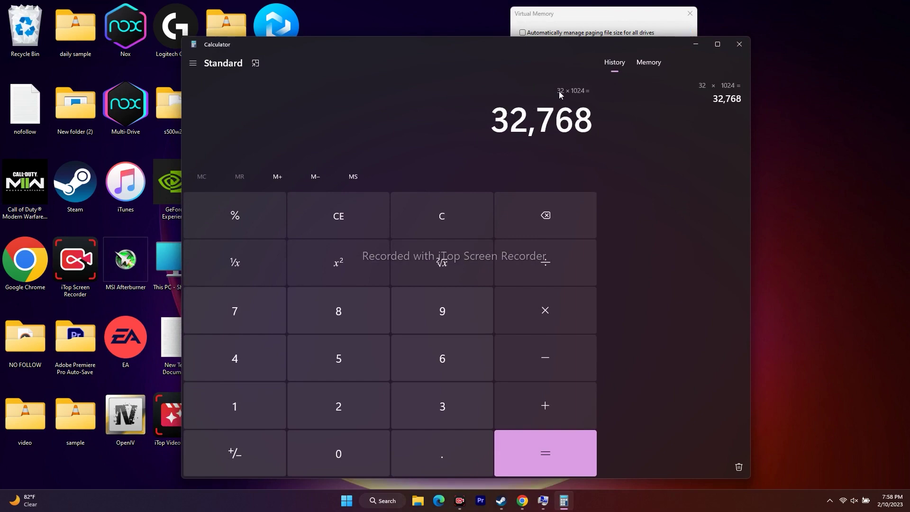
# Step: Multiply the 32,768 result by 1.5 in Calculator
pyautogui.moveTo(496, 119); pyautogui.dragTo(586, 124)
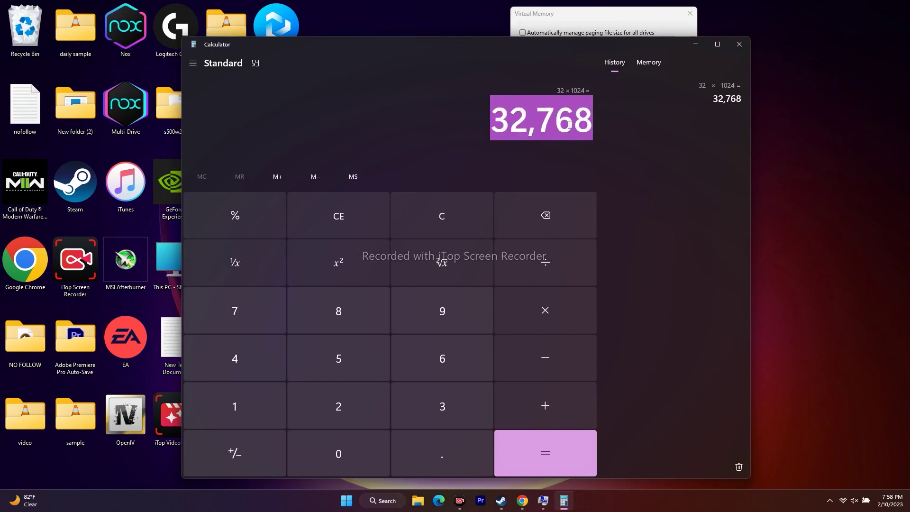
pyautogui.click(540, 311)
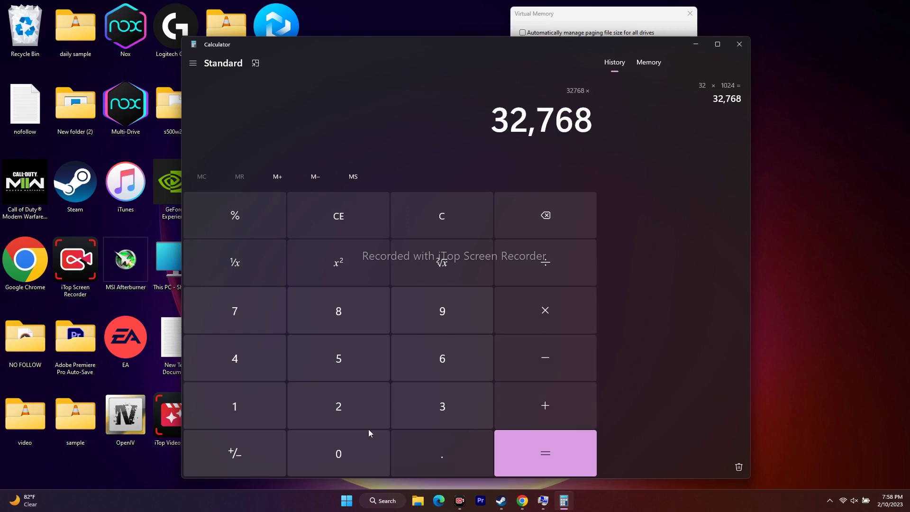
pyautogui.click(235, 406)
pyautogui.click(424, 439)
pyautogui.click(361, 366)
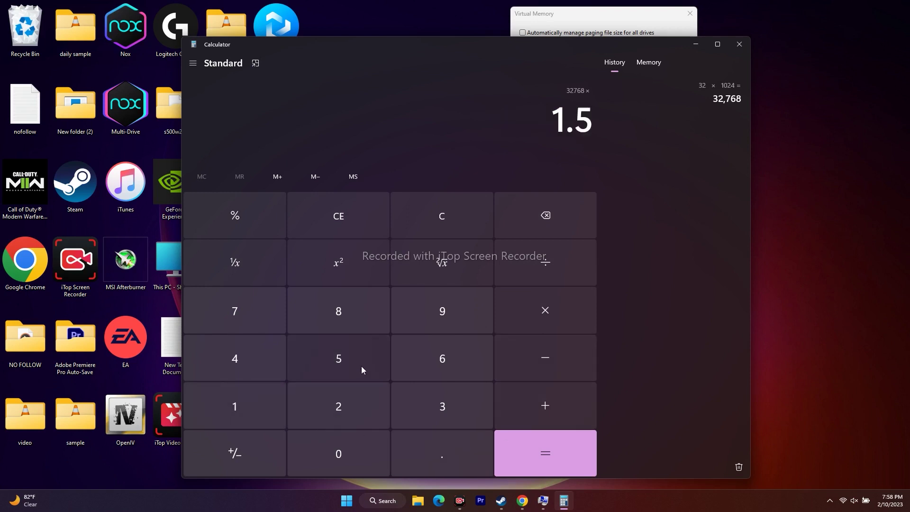
pyautogui.click(533, 440)
# Step: Copy the Calculator result, minimise Calculator, and paste 49,152 as the paging file's initial size
pyautogui.moveTo(497, 118); pyautogui.dragTo(593, 124)
pyautogui.hotkey('ctrl', 'c')
pyautogui.rightClick(588, 125)
pyautogui.click(600, 131)
pyautogui.click(695, 46)
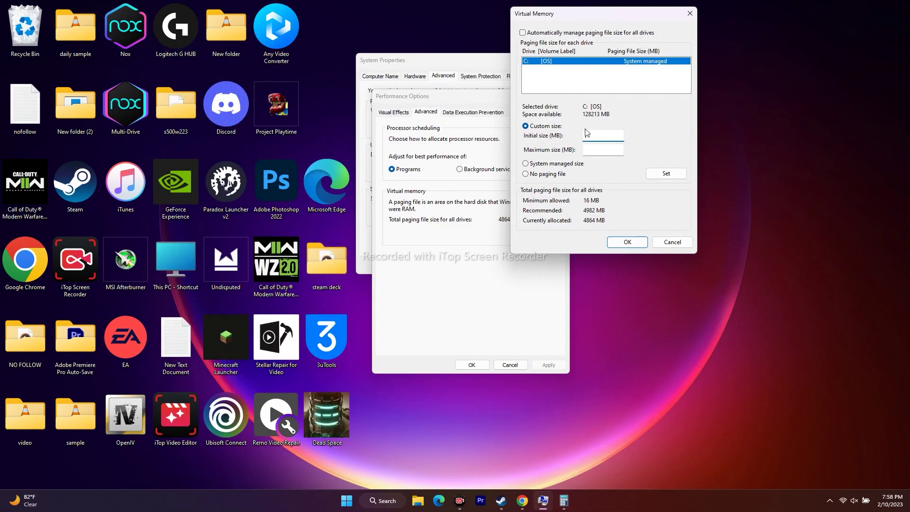
pyautogui.rightClick(588, 134)
pyautogui.click(610, 174)
pyautogui.click(600, 149)
# Step: Bring Calculator back, maximise its window, and clear the current entry
pyautogui.click(564, 501)
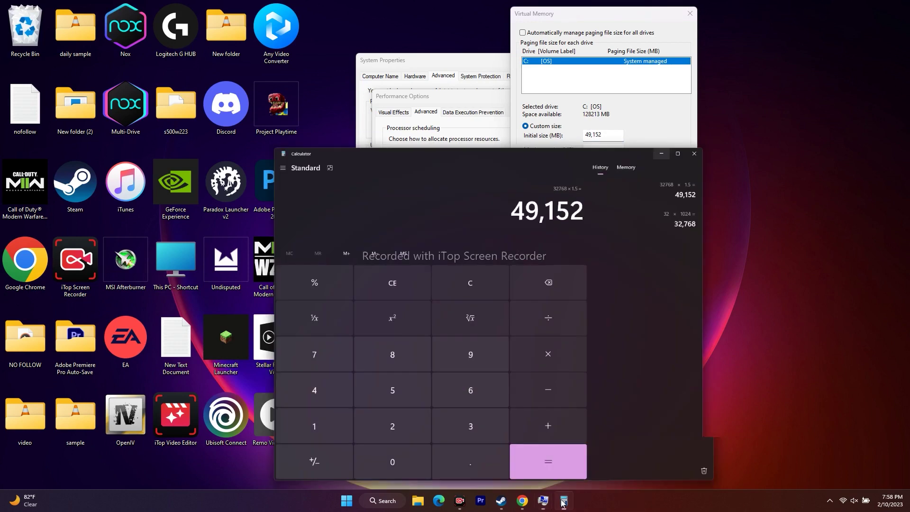
pyautogui.click(260, 223)
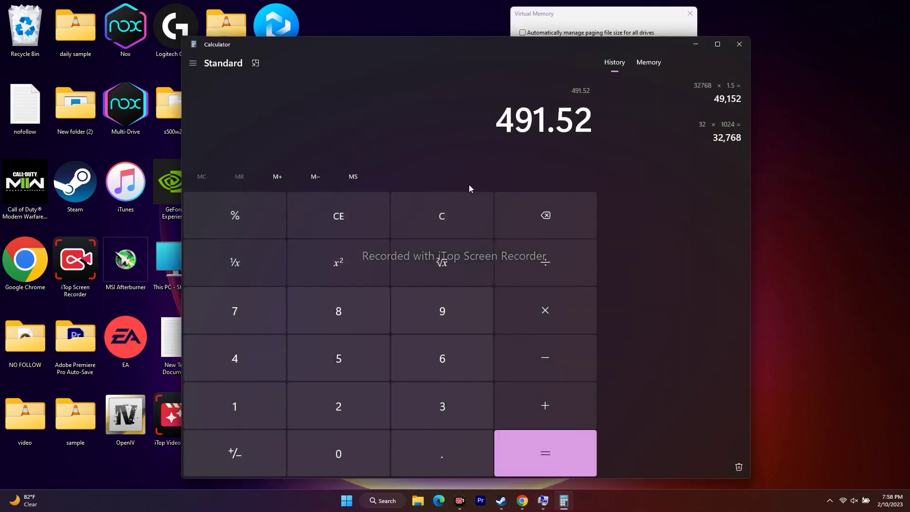
pyautogui.doubleClick(583, 44)
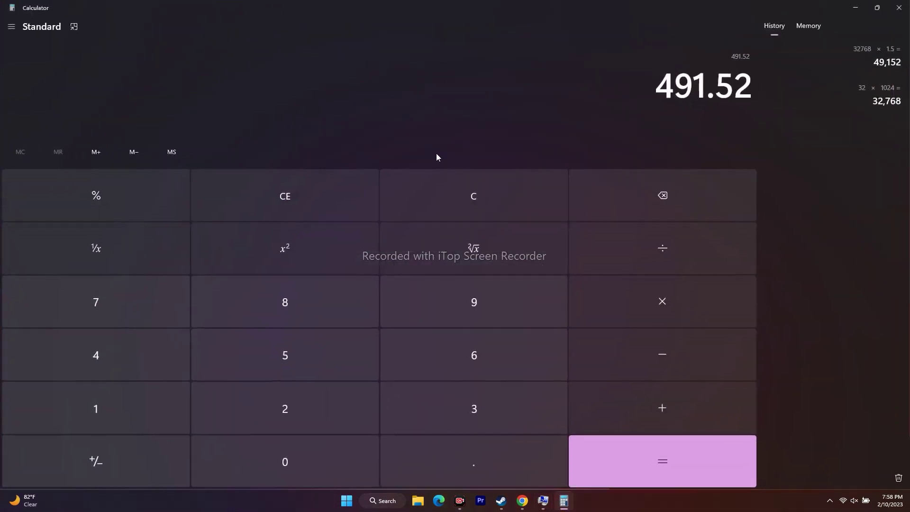
pyautogui.click(183, 203)
pyautogui.click(255, 199)
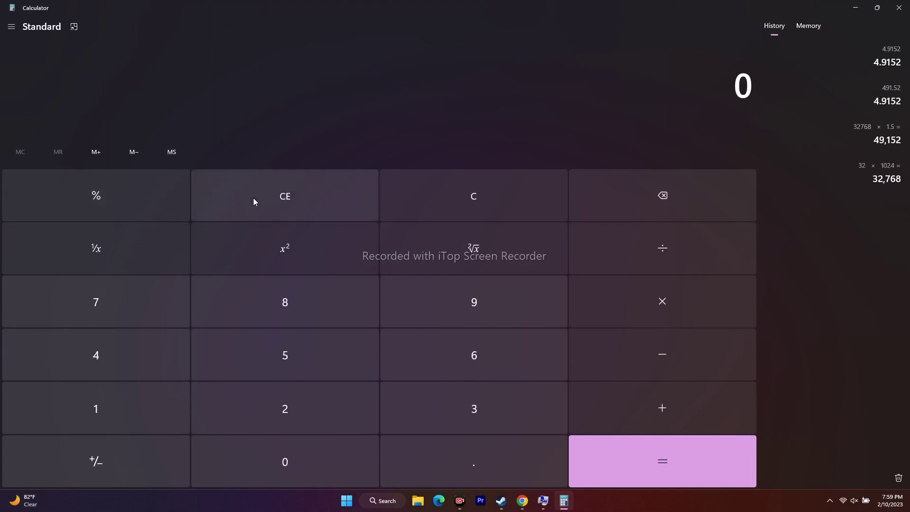
# Step: Multiply 32 by 1024 in Calculator
pyautogui.click(445, 406)
pyautogui.click(337, 408)
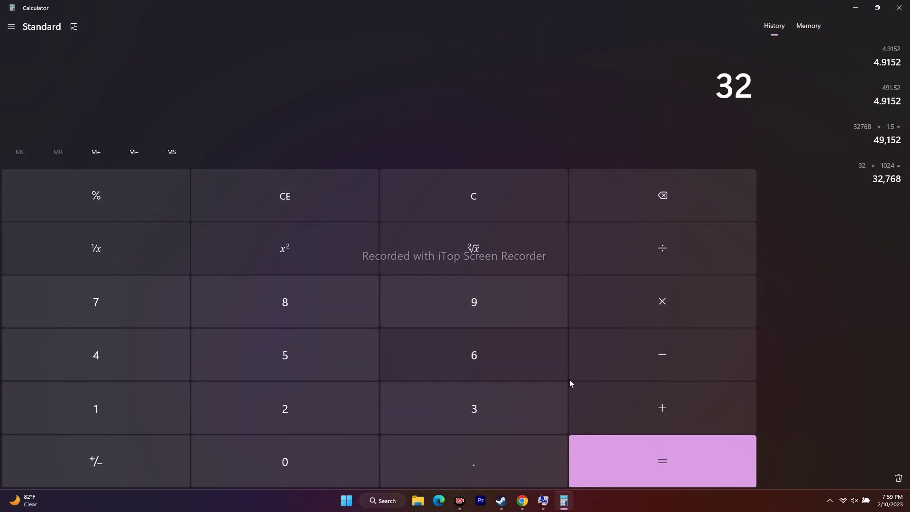
pyautogui.click(646, 321)
pyautogui.click(176, 412)
pyautogui.click(211, 446)
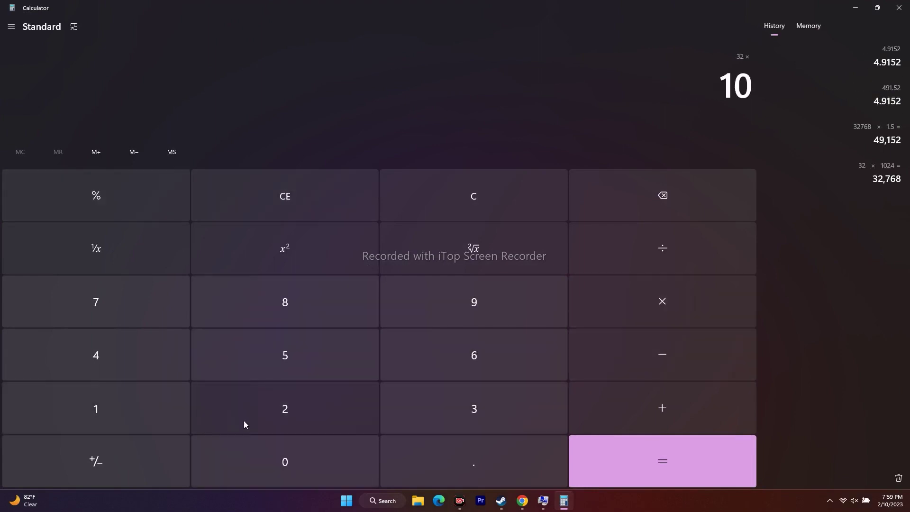
pyautogui.click(241, 425)
pyautogui.click(158, 375)
pyautogui.click(616, 460)
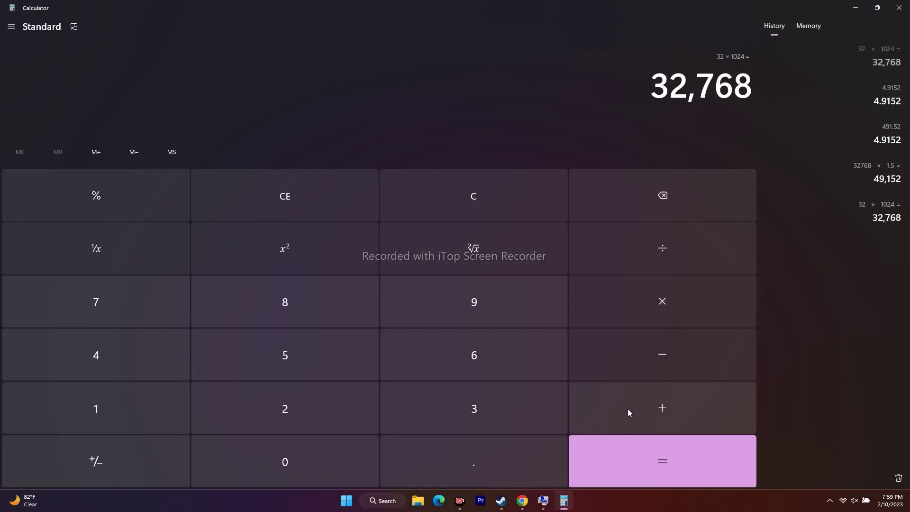
# Step: Multiply the 32,768 result by 3
pyautogui.click(659, 315)
pyautogui.click(497, 413)
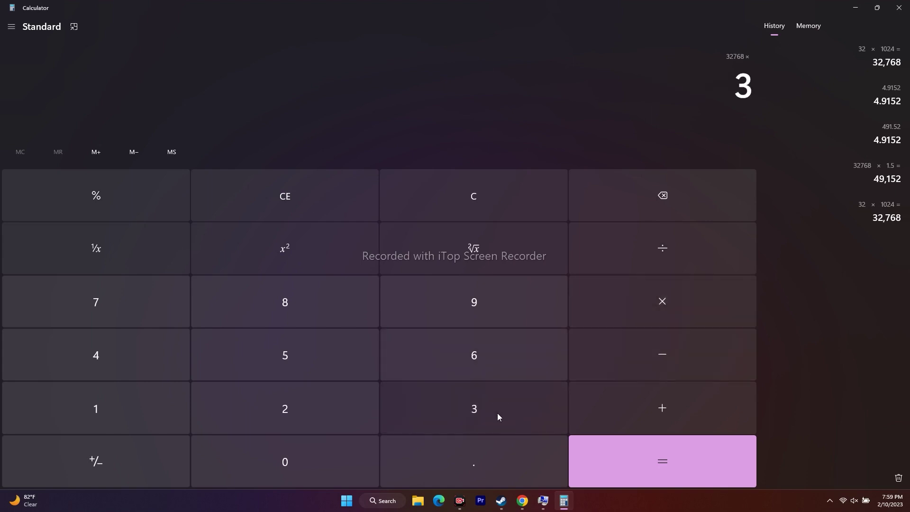
pyautogui.click(662, 463)
# Step: Copy the Calculator result, minimise Calculator, and paste 98,304 as the paging file's maximum size
pyautogui.moveTo(662, 110); pyautogui.dragTo(754, 94)
pyautogui.hotkey('ctrl', 'c')
pyautogui.rightClick(754, 95)
pyautogui.click(776, 102)
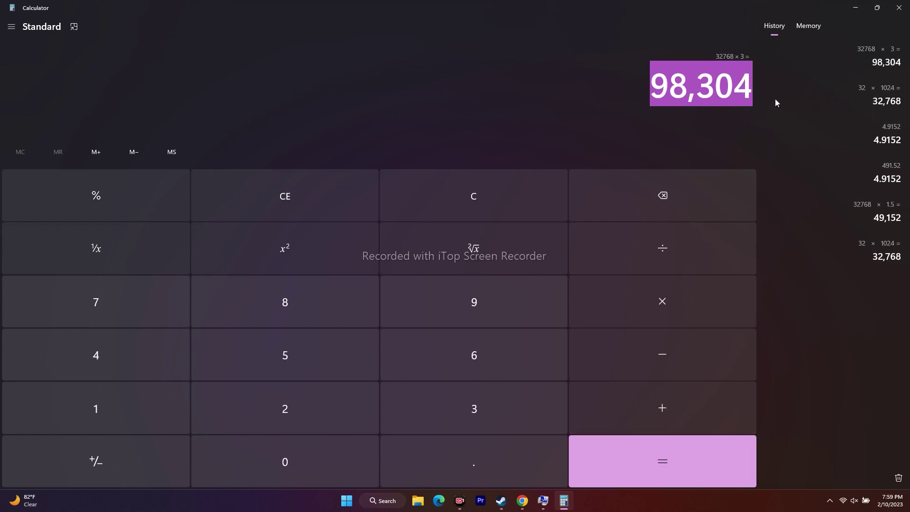
pyautogui.click(855, 8)
pyautogui.rightClick(596, 148)
pyautogui.click(624, 195)
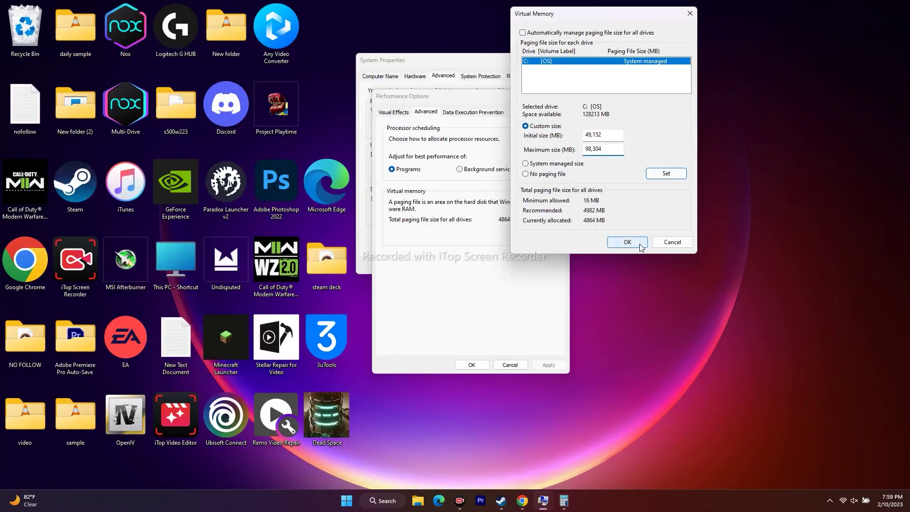
# Step: Cancel the Virtual Memory dialog and close the Performance Options and System Properties windows
pyautogui.click(664, 242)
pyautogui.click(562, 96)
pyautogui.click(543, 60)
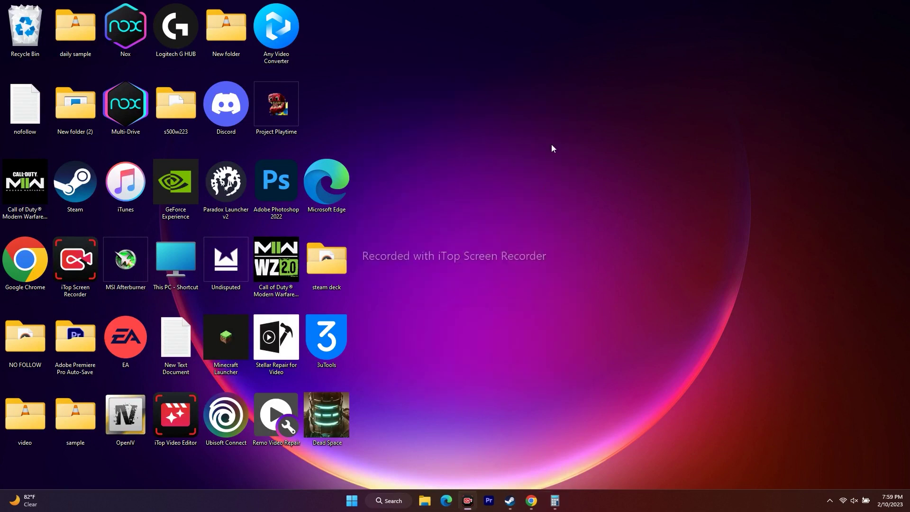
# Step: Switch to Steam and browse the local files of Undisputed from the game's properties
pyautogui.click(515, 505)
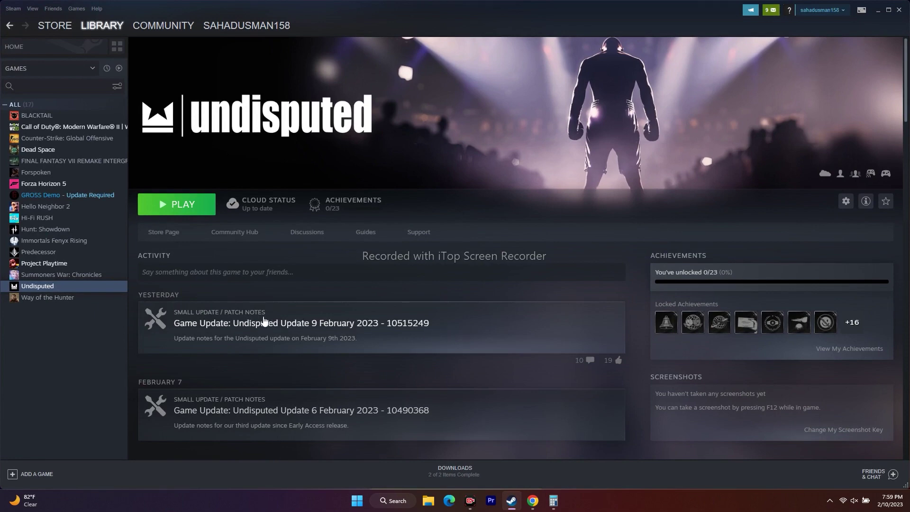
pyautogui.click(50, 288)
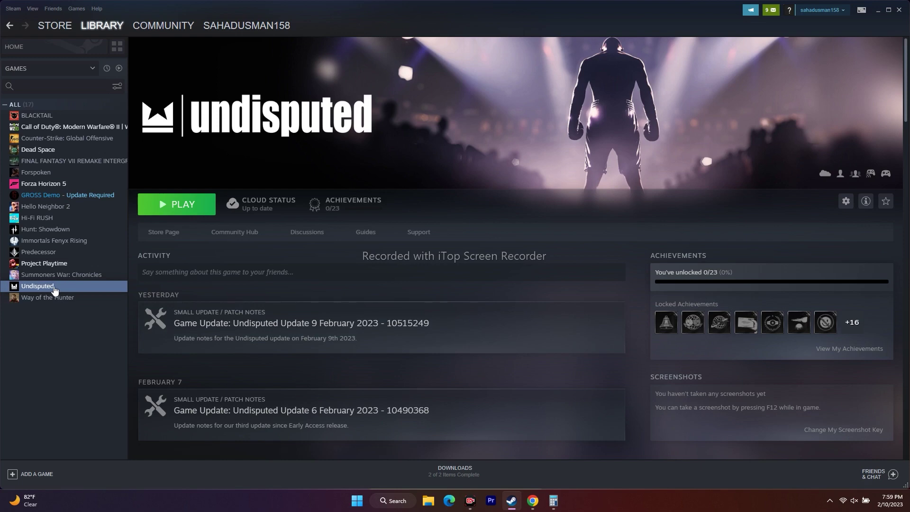
pyautogui.rightClick(54, 290)
pyautogui.click(71, 345)
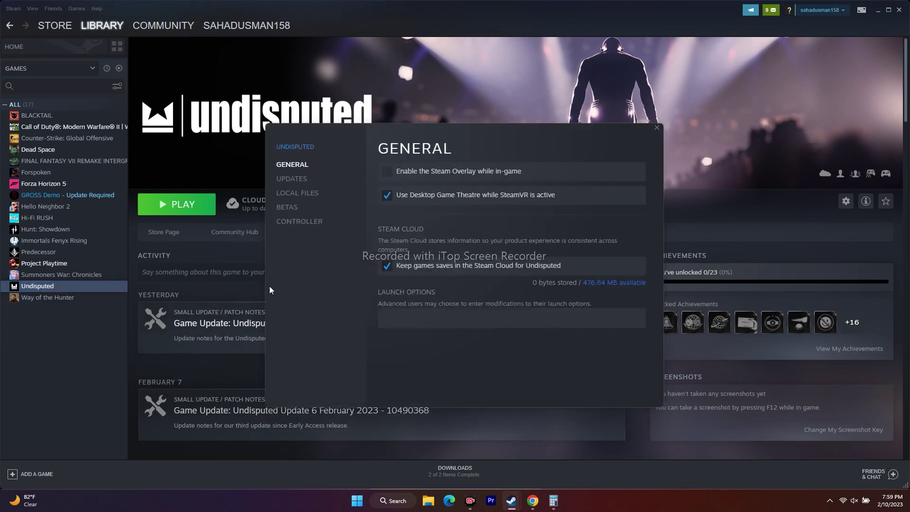
pyautogui.click(297, 193)
pyautogui.click(567, 181)
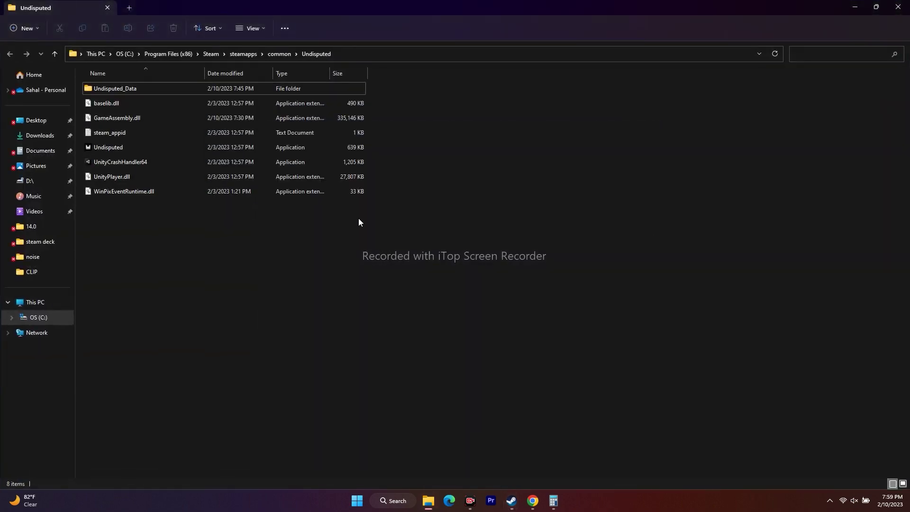
# Step: Open the compatibility properties of the Undisputed application, toggle running it as an administrator, leave the option enabled, and confirm
pyautogui.click(121, 149)
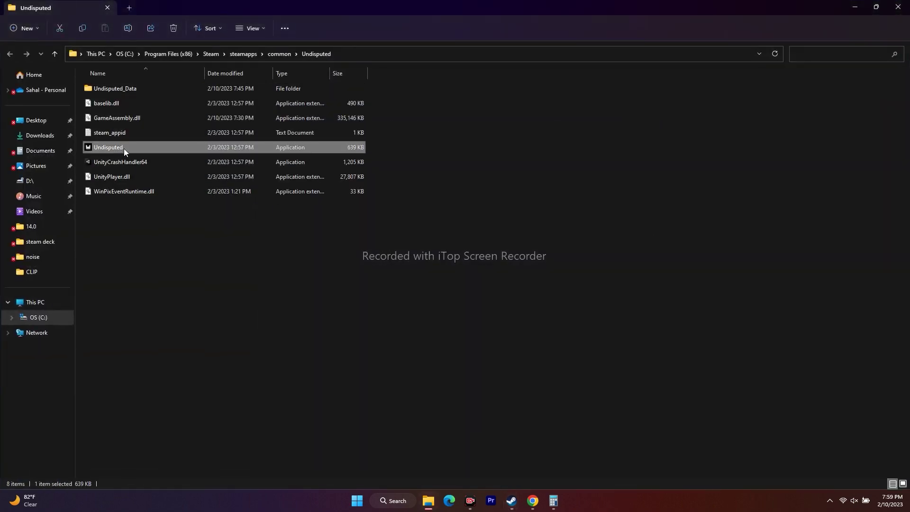
pyautogui.rightClick(124, 149)
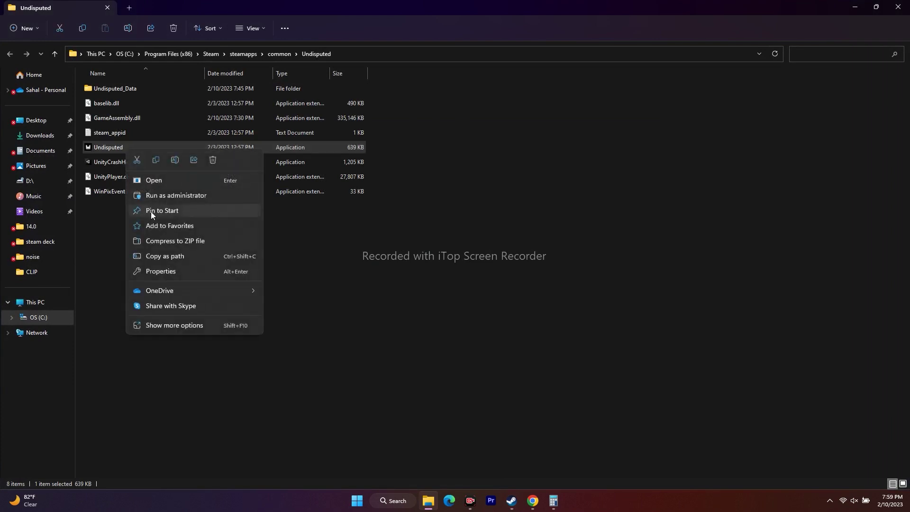
pyautogui.click(164, 325)
pyautogui.click(189, 320)
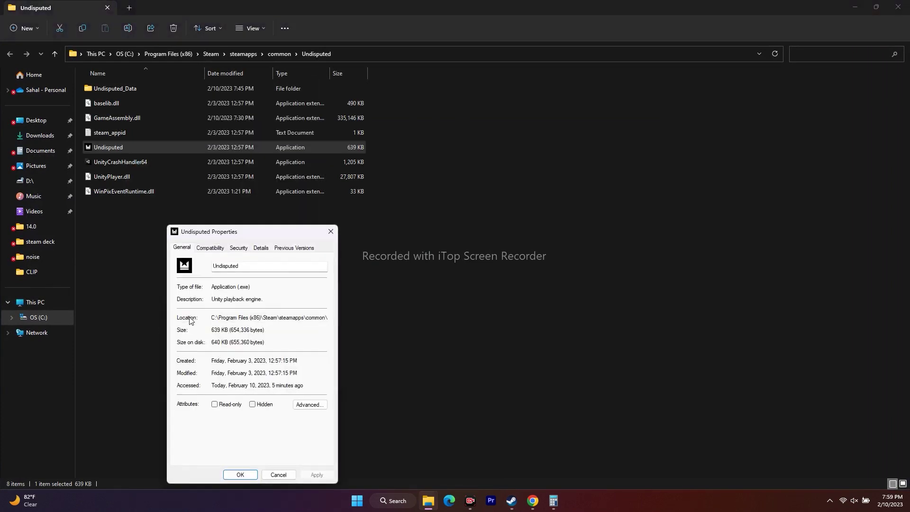
pyautogui.click(211, 248)
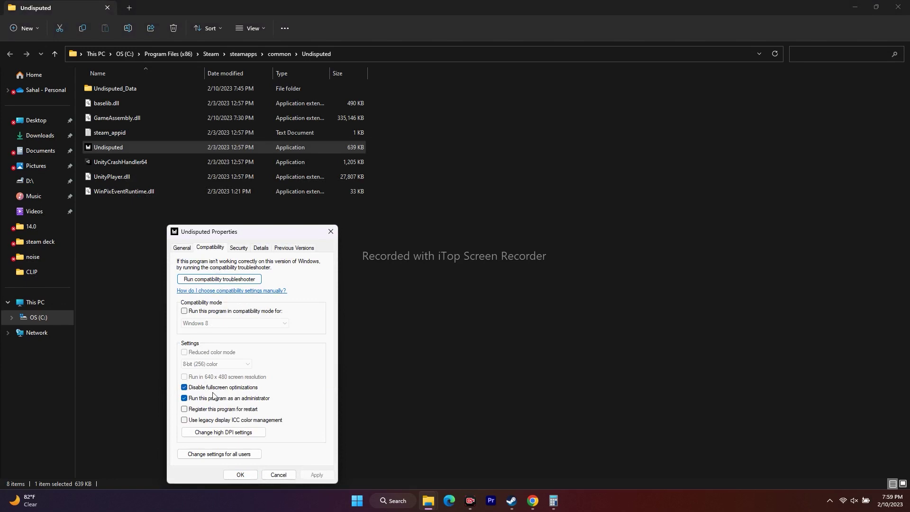
pyautogui.click(190, 399)
pyautogui.click(186, 402)
pyautogui.click(185, 401)
pyautogui.click(240, 475)
# Step: Close the game folder and Undisputed's properties window, leaving Steam minimised
pyautogui.click(385, 385)
pyautogui.click(898, 8)
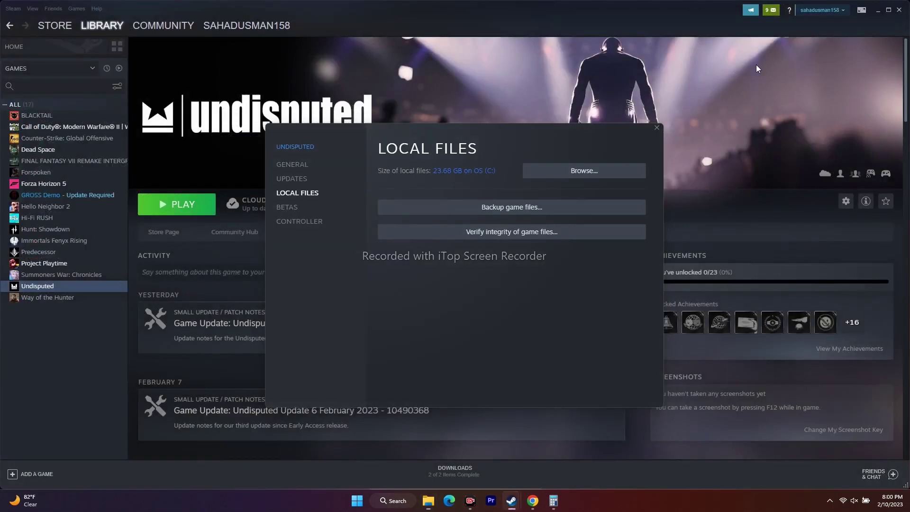
pyautogui.click(675, 118)
pyautogui.click(878, 10)
# Step: Open File Explorer and go to the Steam folder in Program Files (x86) on the C: drive
pyautogui.click(429, 500)
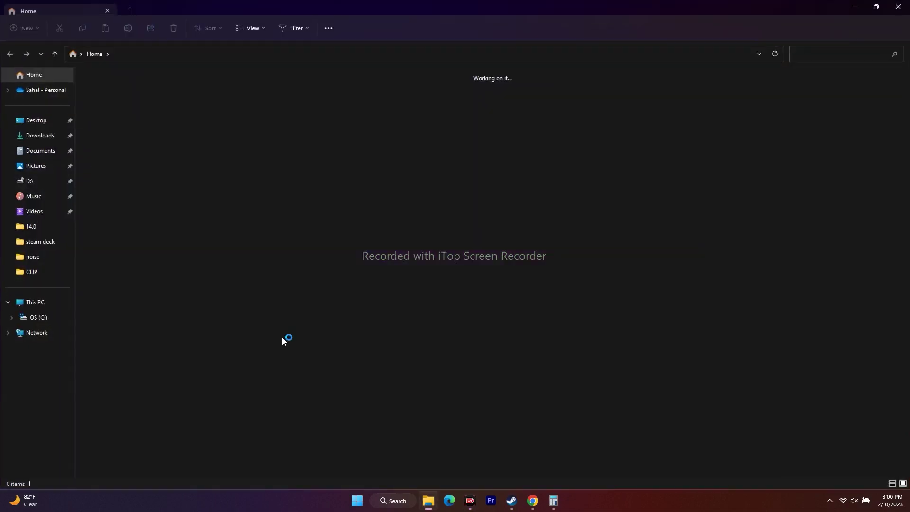
pyautogui.click(50, 302)
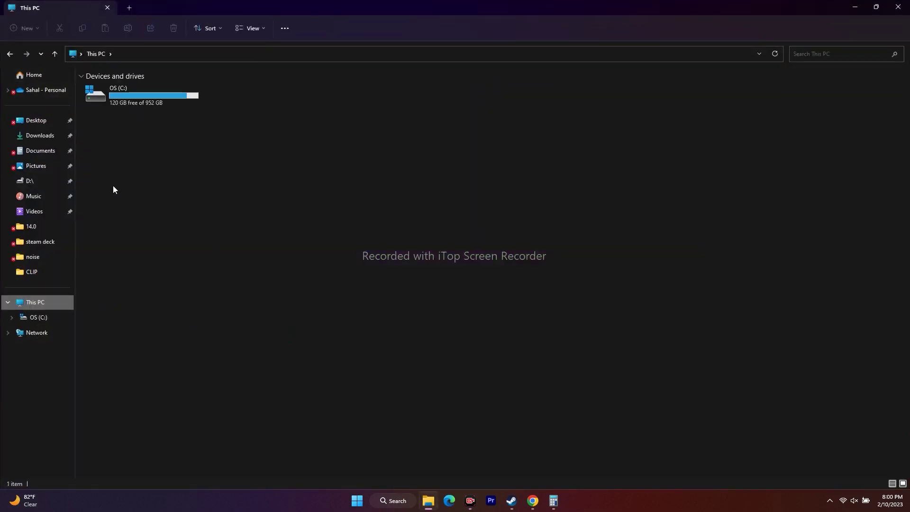
pyautogui.doubleClick(130, 101)
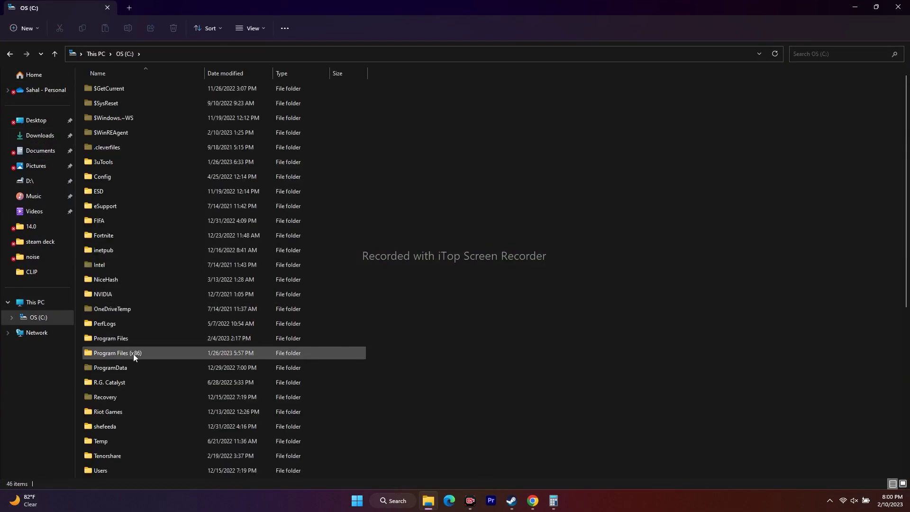
pyautogui.doubleClick(134, 353)
pyautogui.scroll(-5, 135, 295)
pyautogui.scroll(-5, 135, 294)
pyautogui.doubleClick(108, 296)
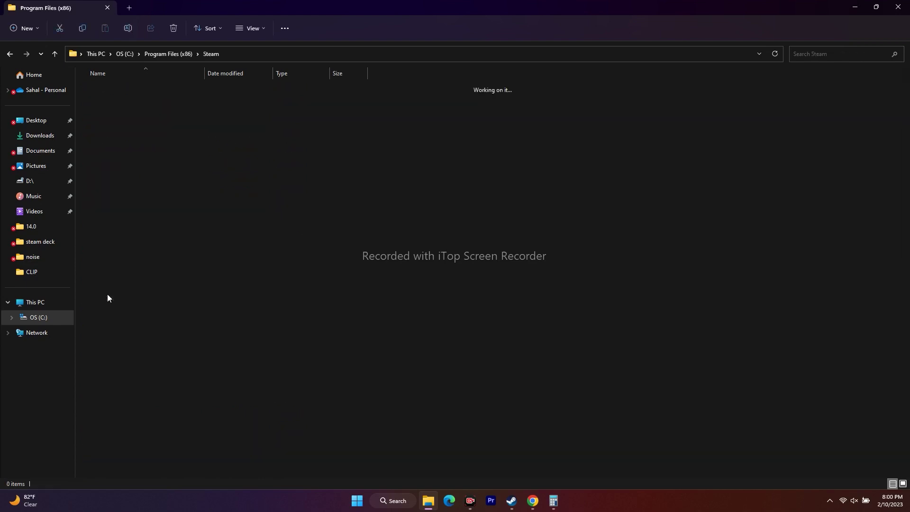
# Step: Open the Undisputed game folder inside steamapps\common
pyautogui.click(113, 337)
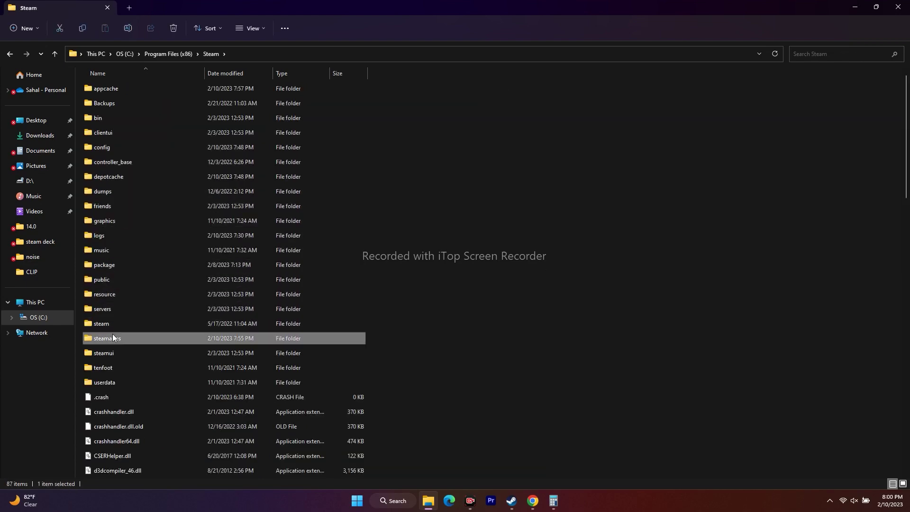
pyautogui.doubleClick(113, 338)
pyautogui.click(116, 89)
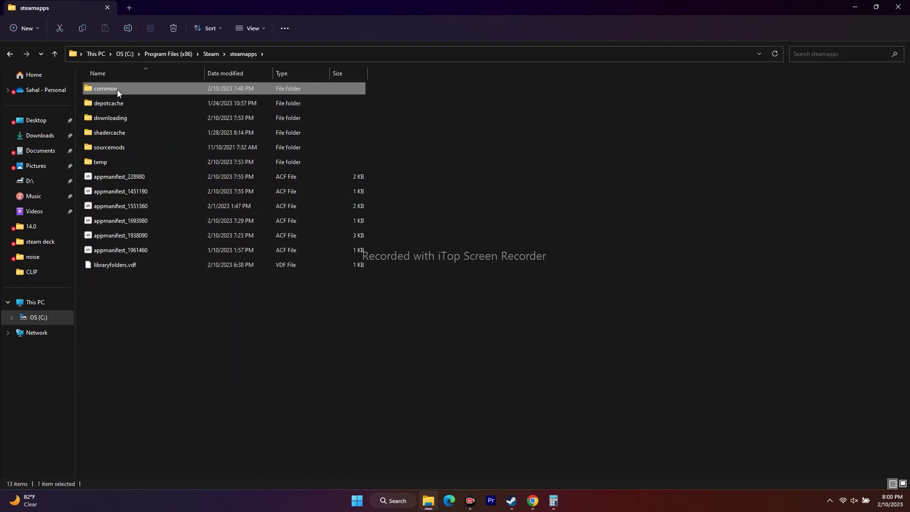
pyautogui.doubleClick(117, 89)
pyautogui.click(112, 280)
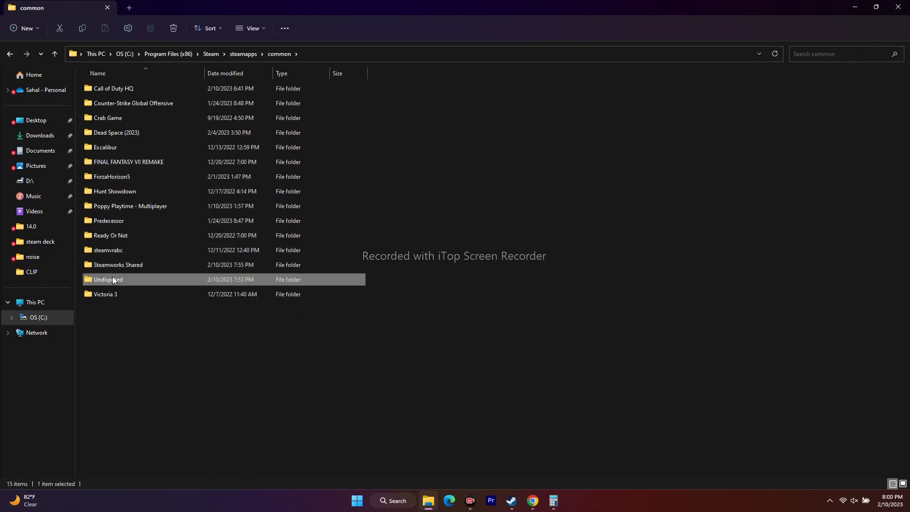
pyautogui.doubleClick(113, 279)
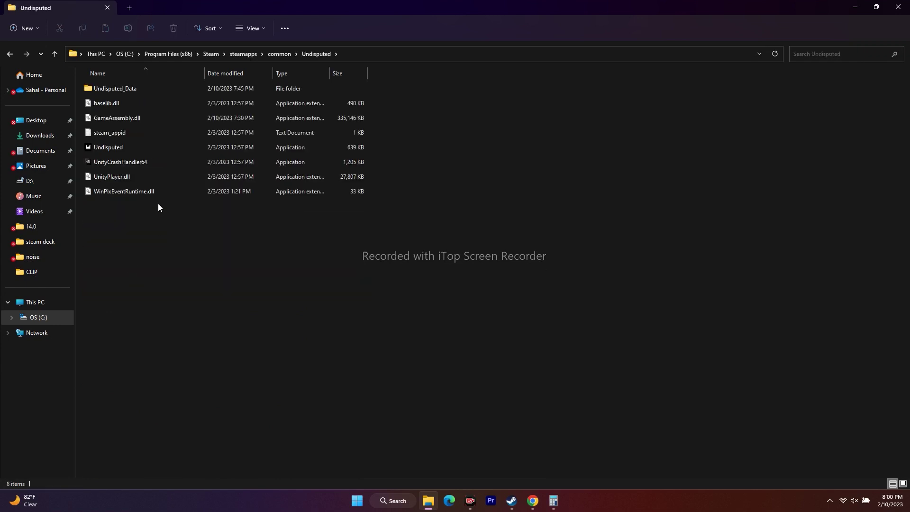
# Step: Recheck the Undisputed application's compatibility settings with running as an administrator enabled, confirm them, and close File Explorer
pyautogui.click(119, 147)
pyautogui.rightClick(118, 147)
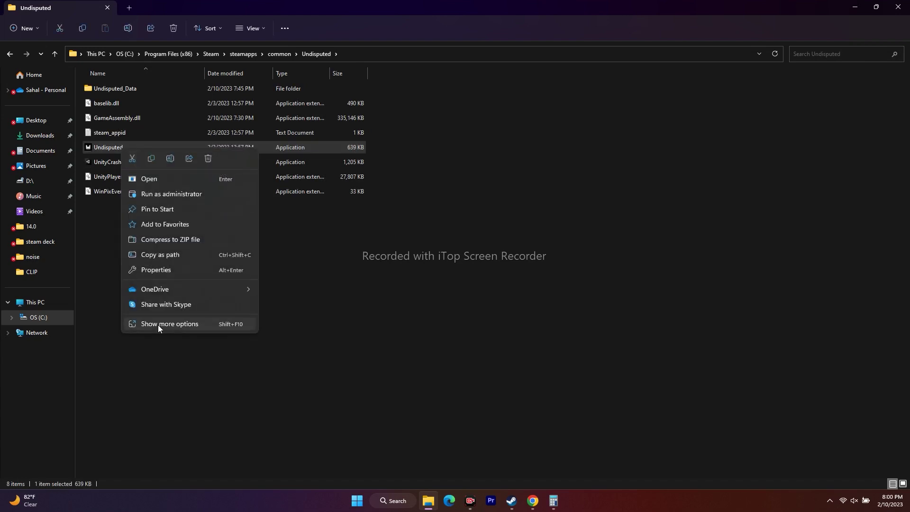
pyautogui.click(158, 325)
pyautogui.click(190, 318)
pyautogui.click(205, 247)
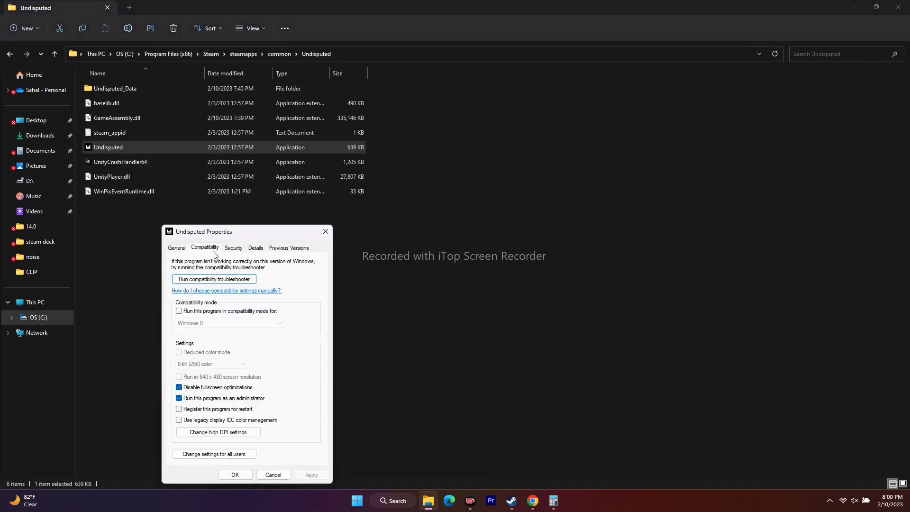
pyautogui.click(179, 400)
pyautogui.click(179, 398)
pyautogui.click(235, 474)
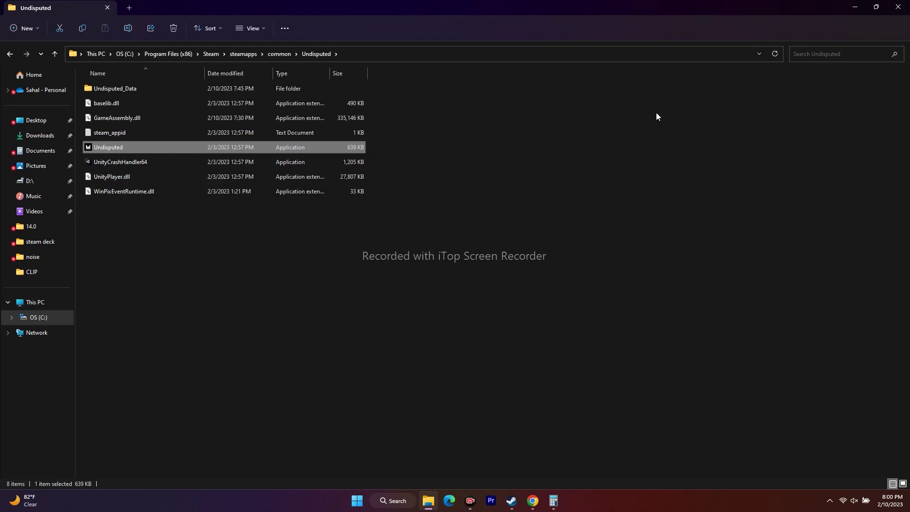
pyautogui.click(898, 7)
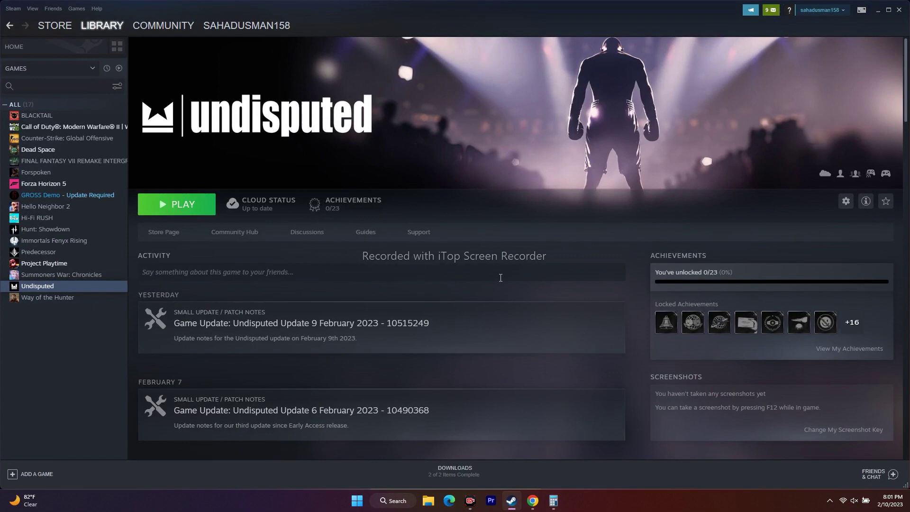
# Step: Open Undisputed's properties in the Steam library and enter -dx11 as the launch option
pyautogui.rightClick(66, 288)
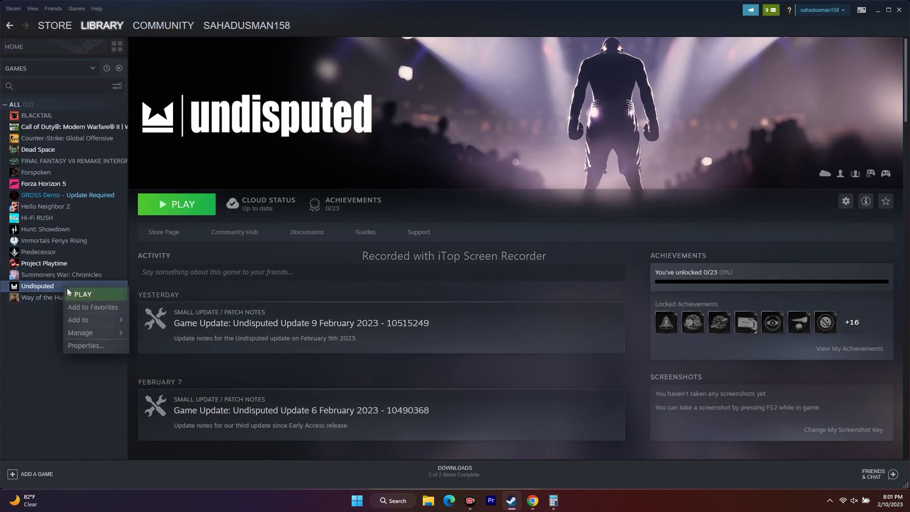
pyautogui.click(82, 344)
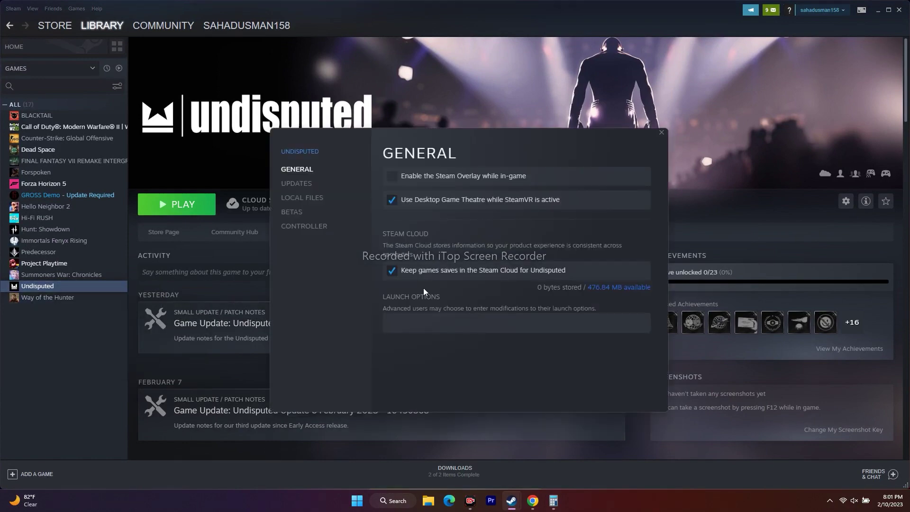
pyautogui.click(412, 323)
pyautogui.write('-dx11')
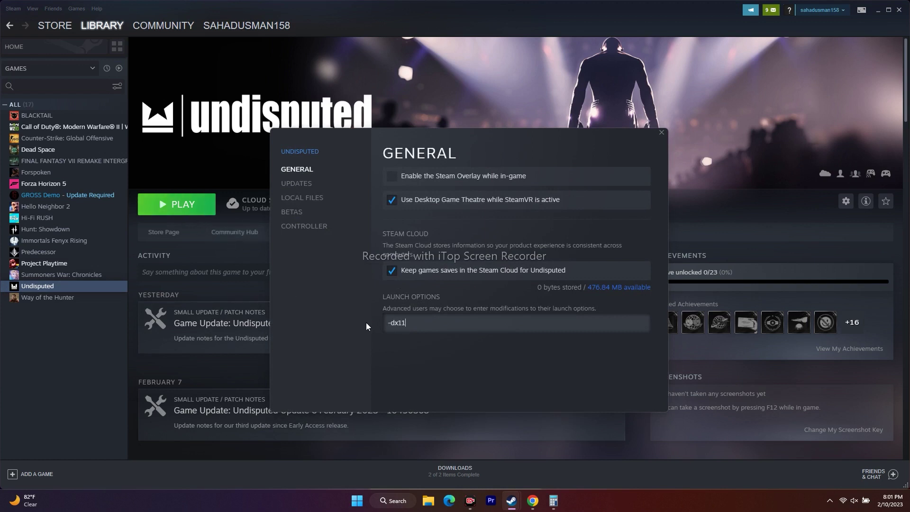
# Step: Change Undisputed's launch option to -dx12 and close the game's properties
pyautogui.press('BackSpace')
pyautogui.write('3')
pyautogui.press('BackSpace')
pyautogui.write('2')
pyautogui.click(662, 135)
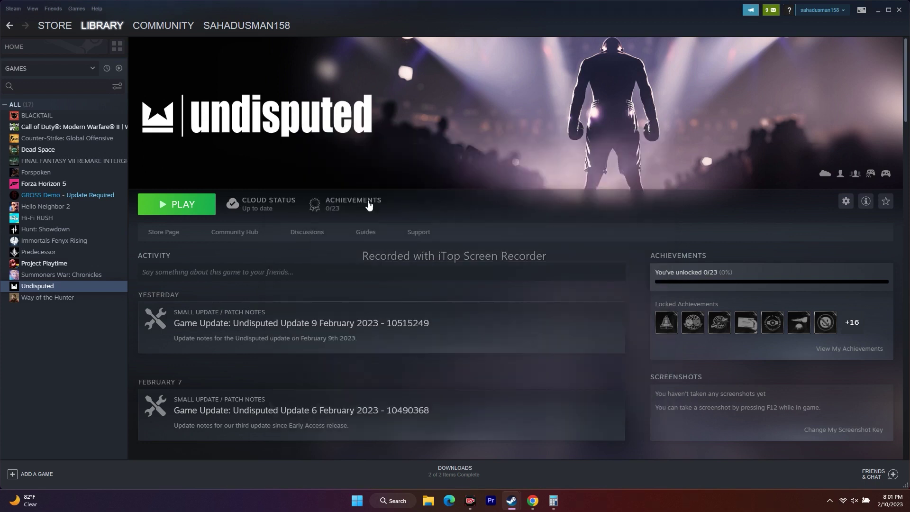
# Step: Reopen Undisputed's properties and clear its launch options
pyautogui.rightClick(81, 289)
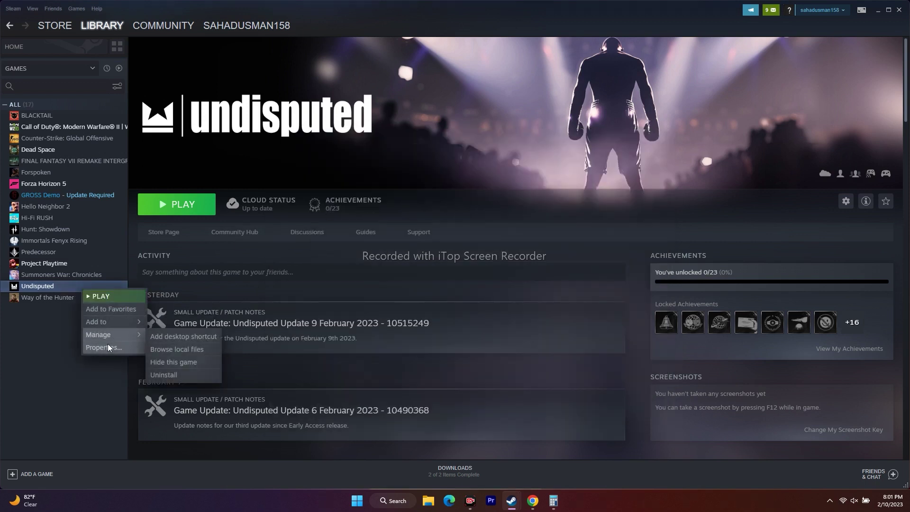
pyautogui.click(107, 349)
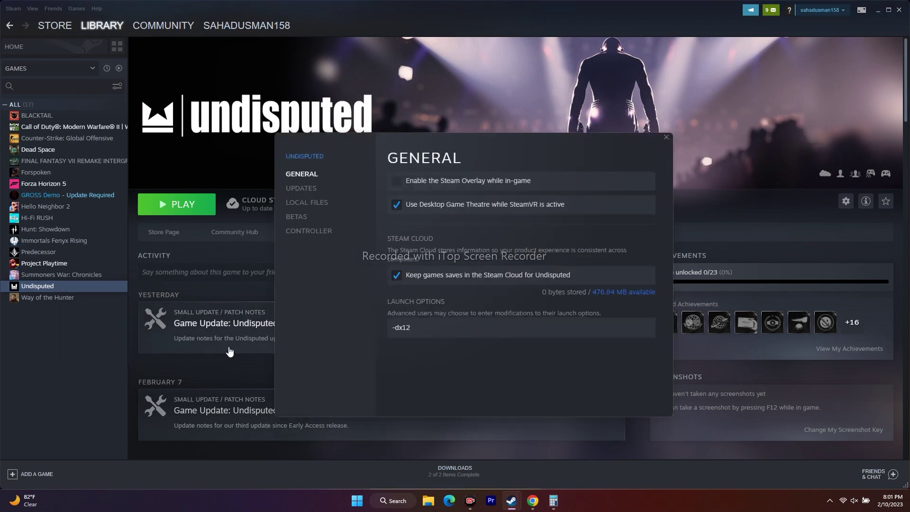
pyautogui.click(416, 326)
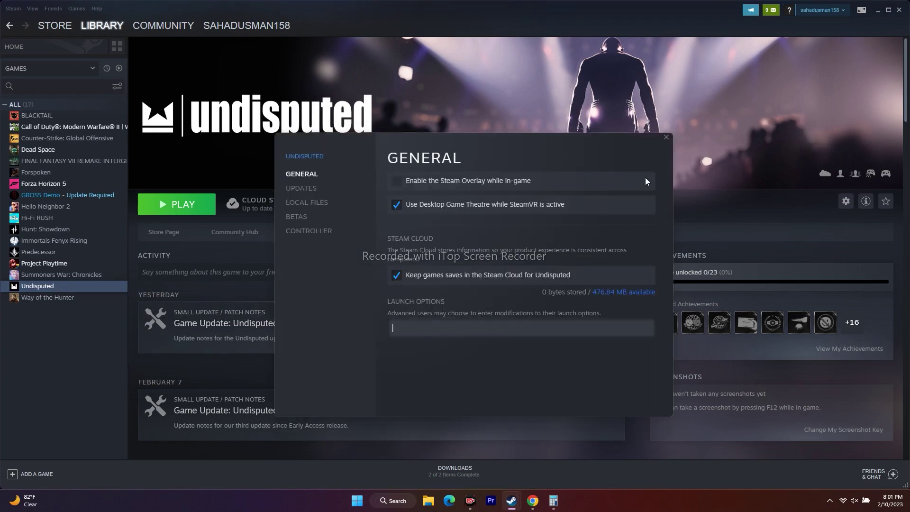
# Step: Leave Undisputed's properties and Steam, open the Windows graphics settings, and look through the list of apps with custom options
pyautogui.click(666, 137)
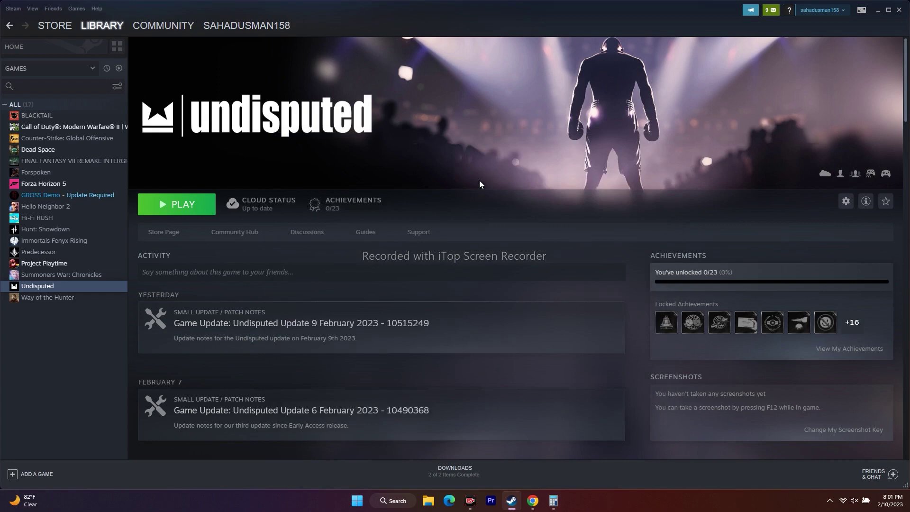
pyautogui.click(876, 12)
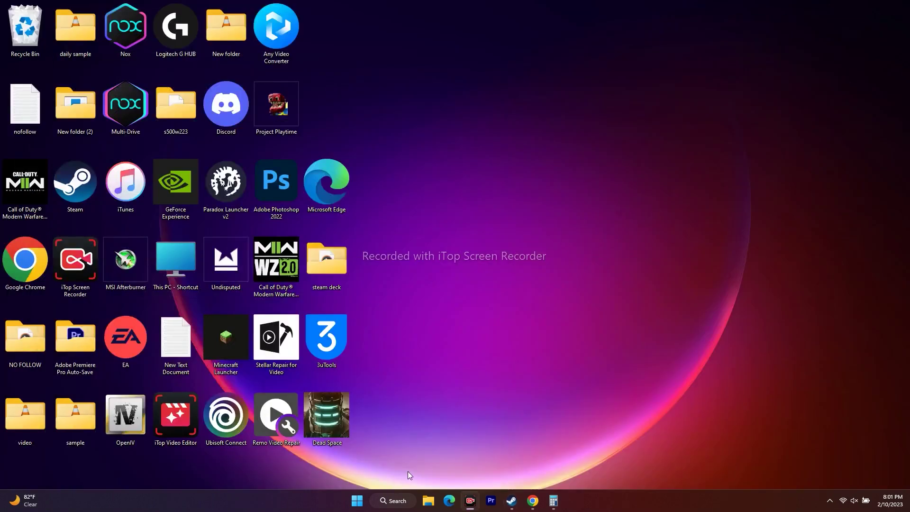
pyautogui.click(391, 502)
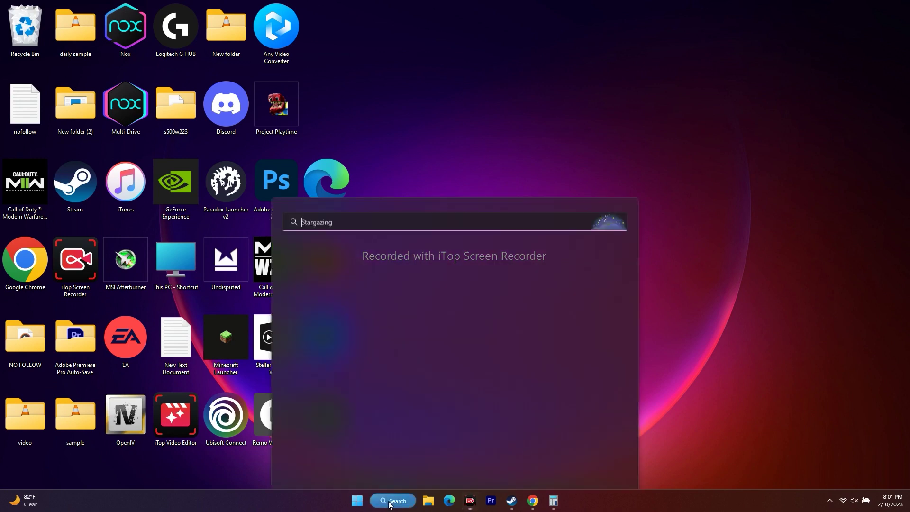
pyautogui.write('gra')
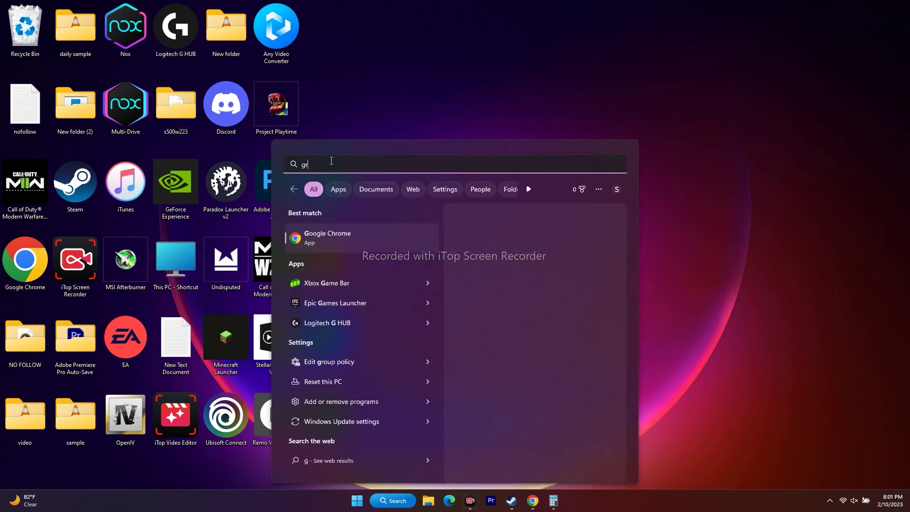
pyautogui.click(340, 261)
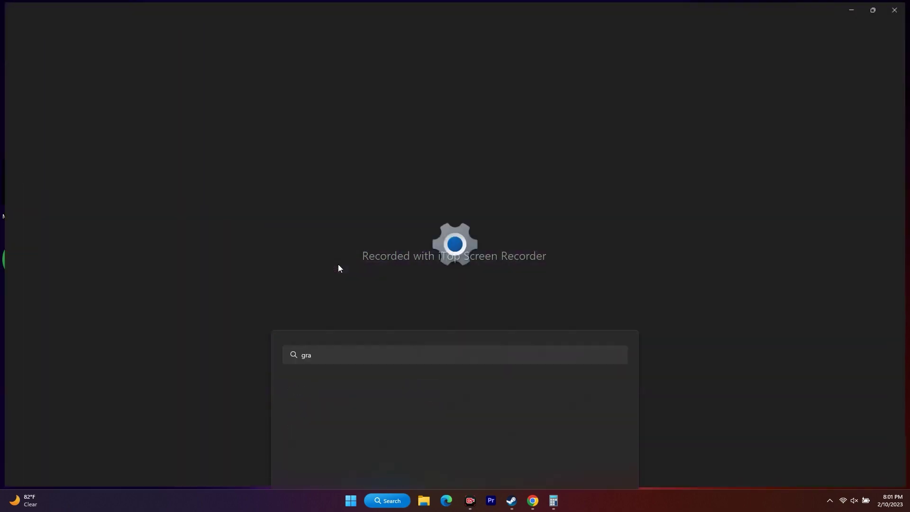
pyautogui.scroll(-20, 351, 224)
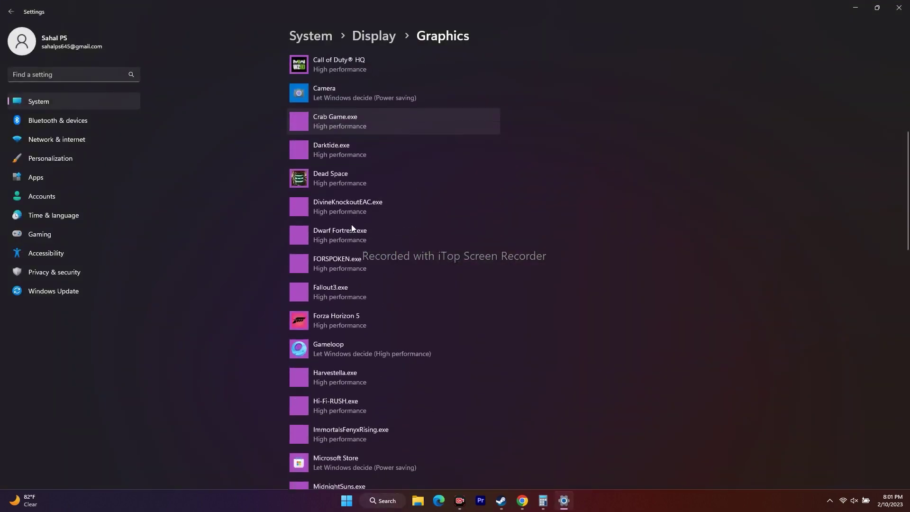
pyautogui.scroll(-2, 409, 240)
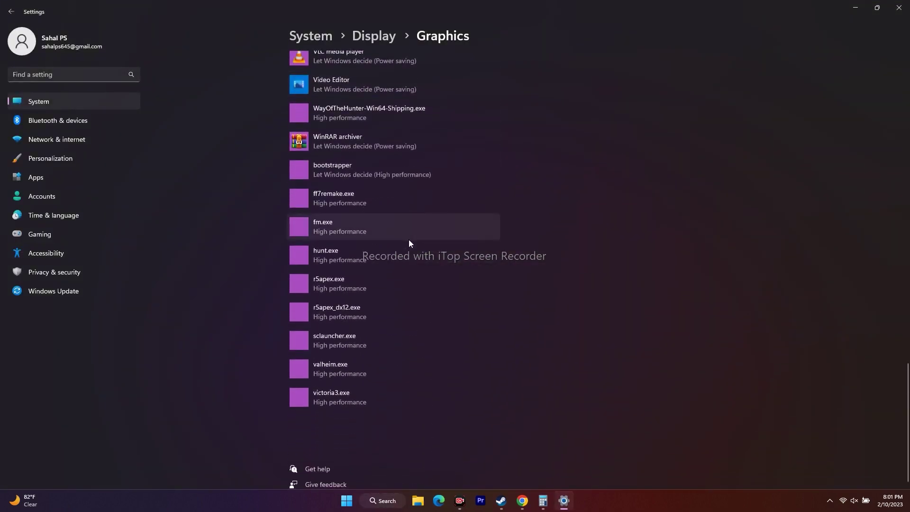
pyautogui.scroll(12, 410, 243)
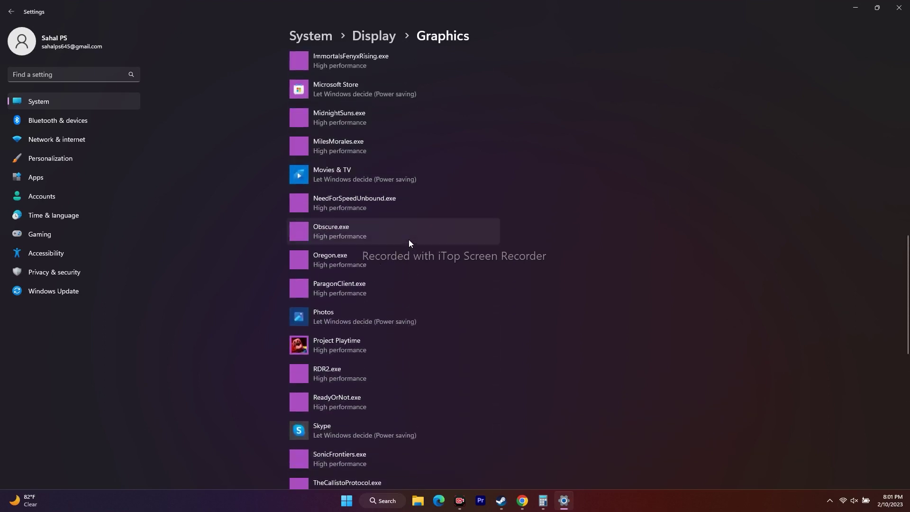
pyautogui.scroll(6, 409, 242)
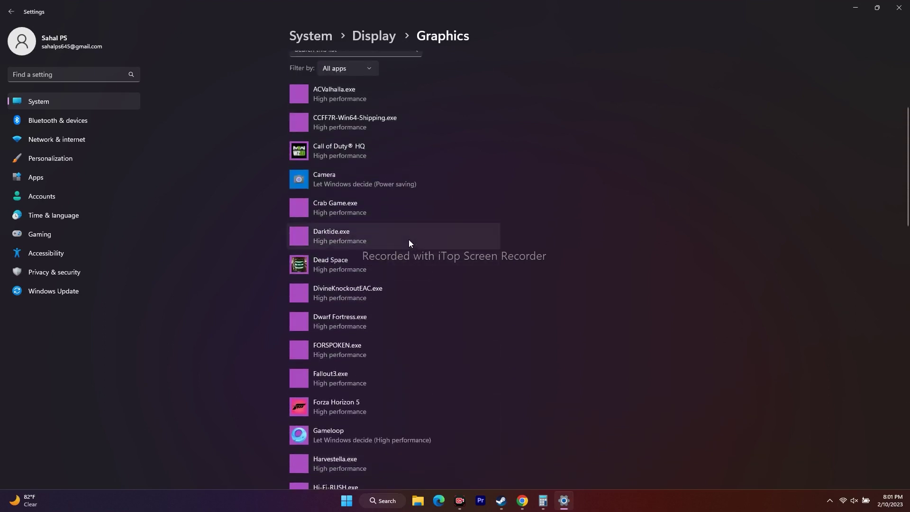
pyautogui.scroll(3, 409, 240)
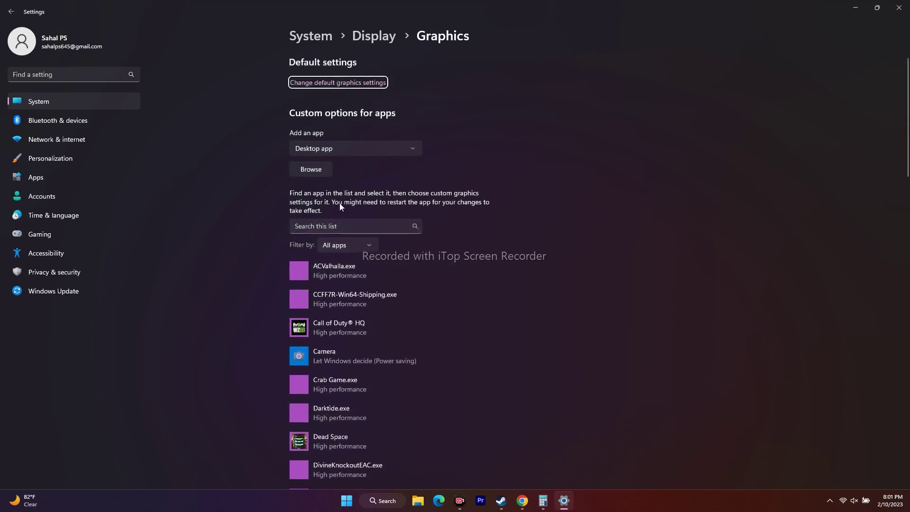
# Step: Start adding a desktop app to the custom graphics options and browse to C:\Program Files (x86)\Steam
pyautogui.click(310, 169)
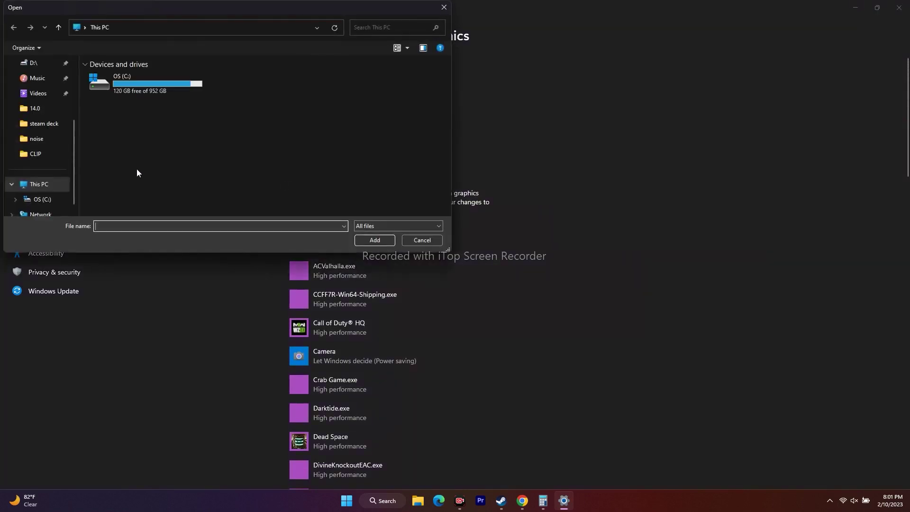
pyautogui.doubleClick(137, 88)
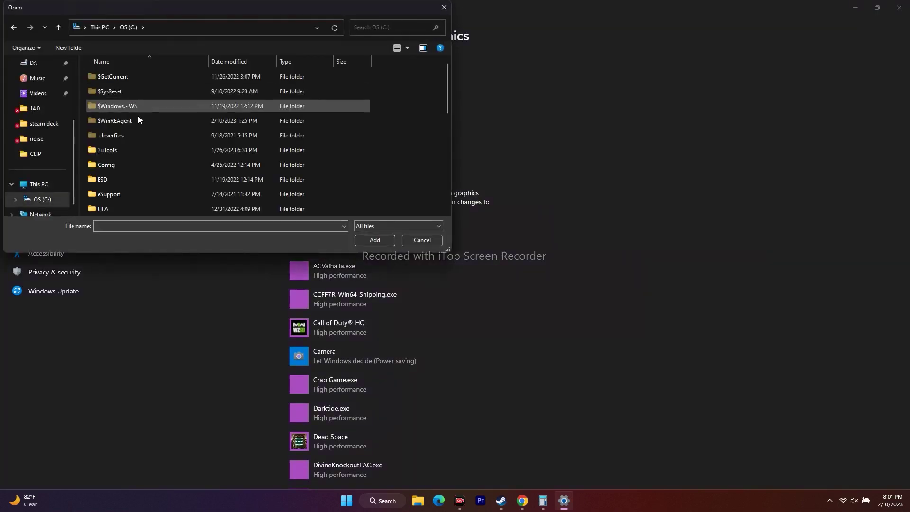
pyautogui.scroll(-5, 121, 153)
pyautogui.doubleClick(133, 124)
pyautogui.scroll(-5, 129, 140)
pyautogui.scroll(-7, 129, 141)
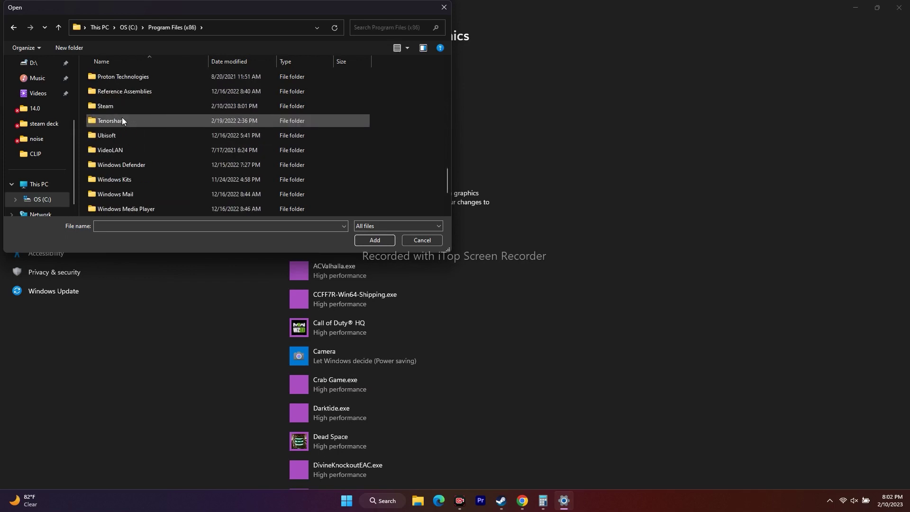
pyautogui.doubleClick(120, 107)
pyautogui.scroll(-4, 123, 129)
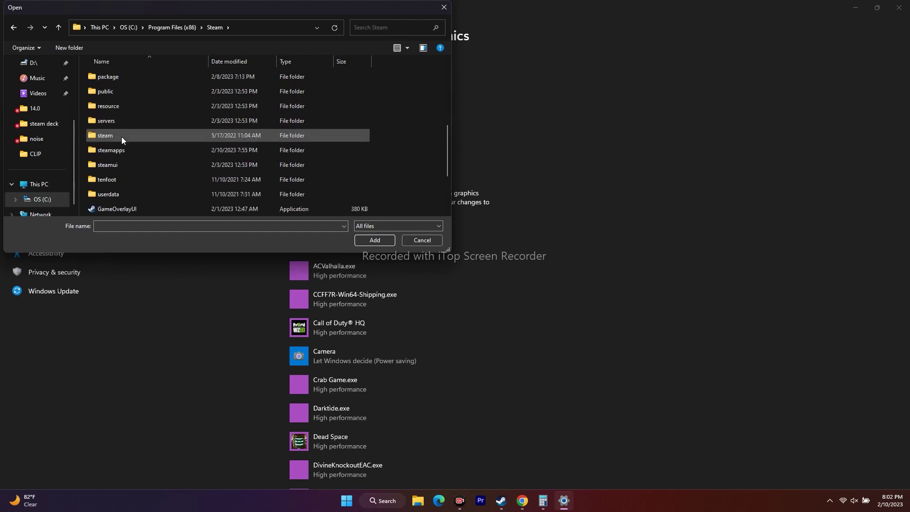
# Step: Add the Undisputed application from steamapps\common\Undisputed to the custom graphics options
pyautogui.doubleClick(118, 148)
pyautogui.doubleClick(118, 76)
pyautogui.scroll(-2, 121, 135)
pyautogui.doubleClick(117, 194)
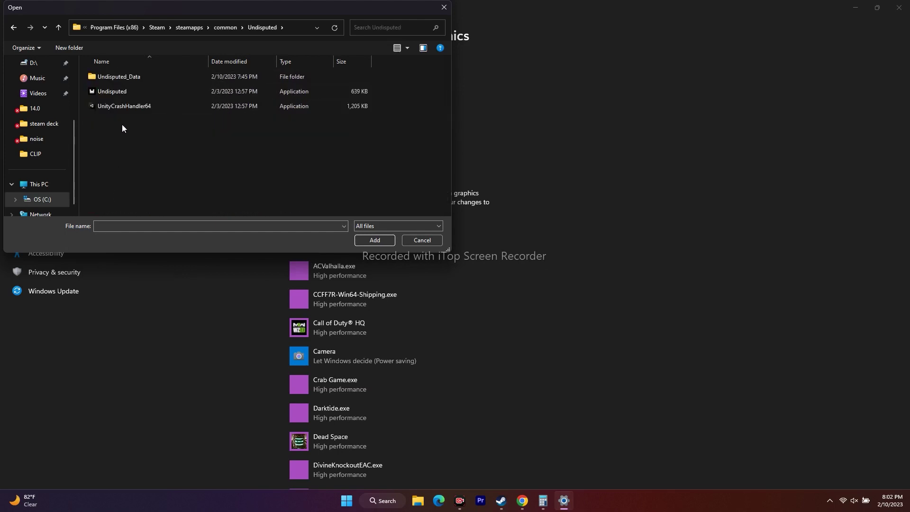
pyautogui.click(124, 93)
pyautogui.click(364, 237)
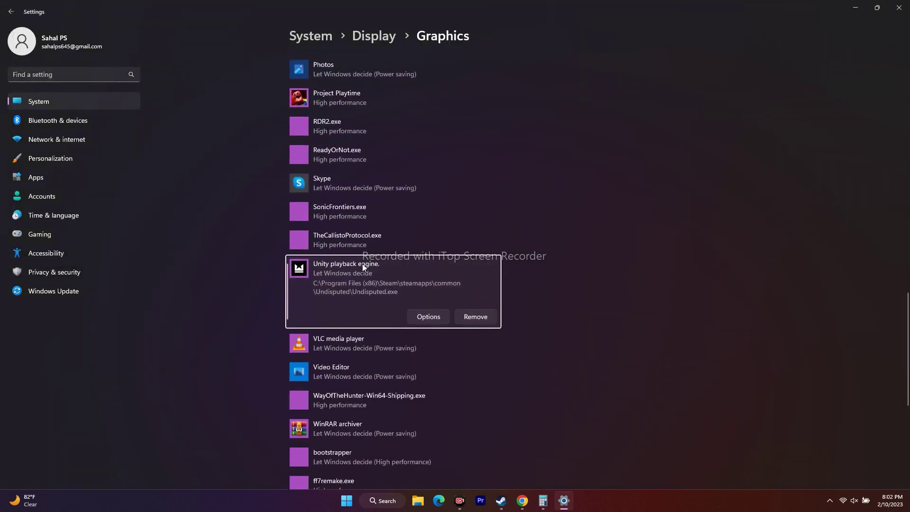
# Step: Set the graphics preference of the added Undisputed.exe entry to High performance, save it, and close Settings
pyautogui.click(429, 316)
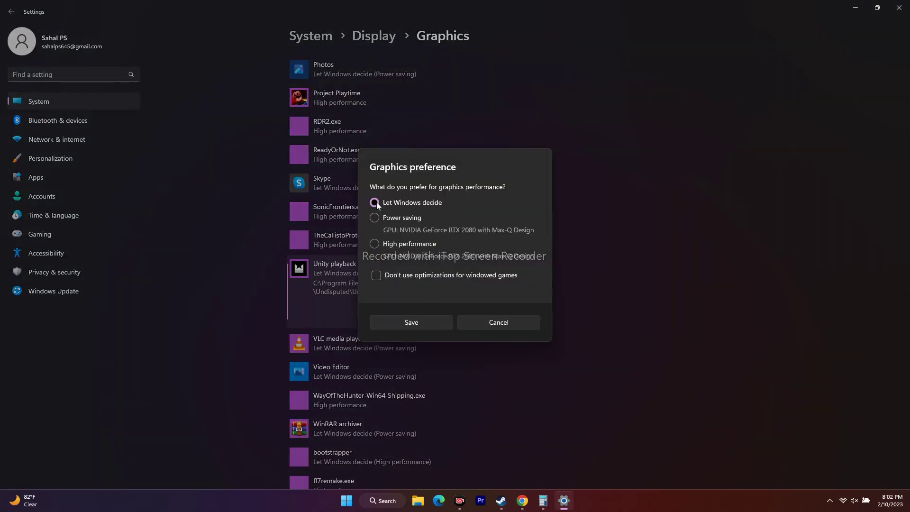
pyautogui.click(376, 244)
pyautogui.click(426, 322)
pyautogui.click(900, 8)
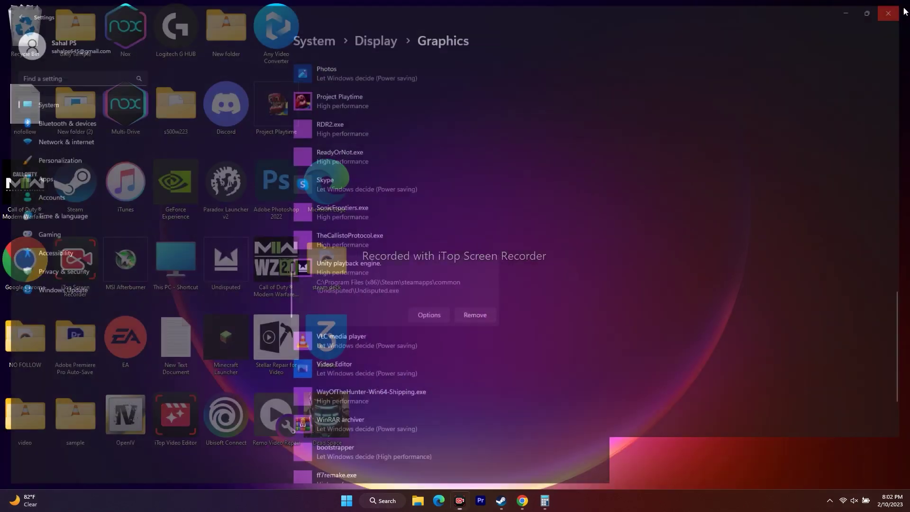
pyautogui.click(511, 500)
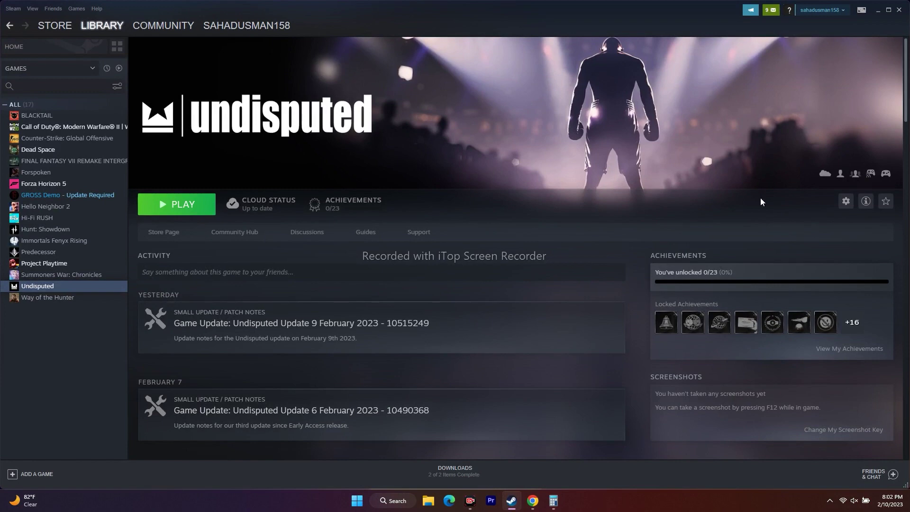
pyautogui.click(877, 10)
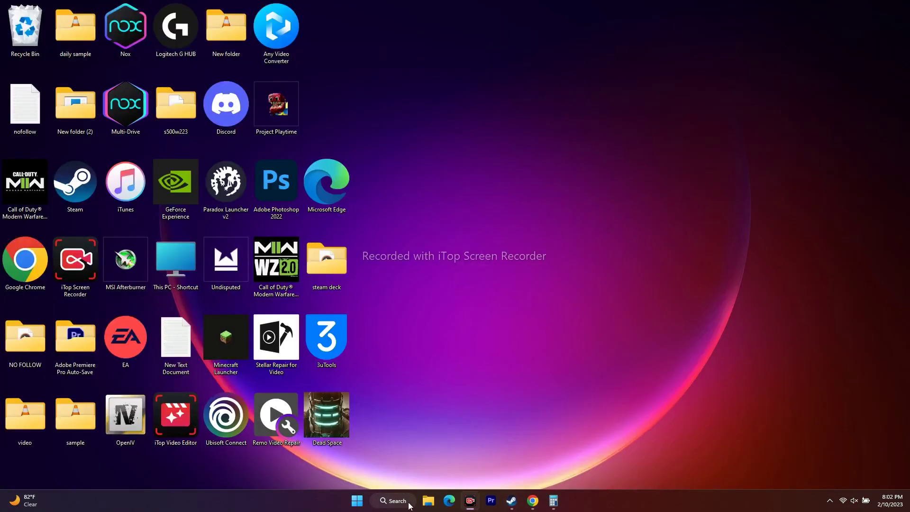
# Step: Switch to Chrome, search NVIDIA's driver downloads for the GeForce RTX 4090 Laptop GPU on Windows 11, and check the driver's version and release date
pyautogui.click(533, 501)
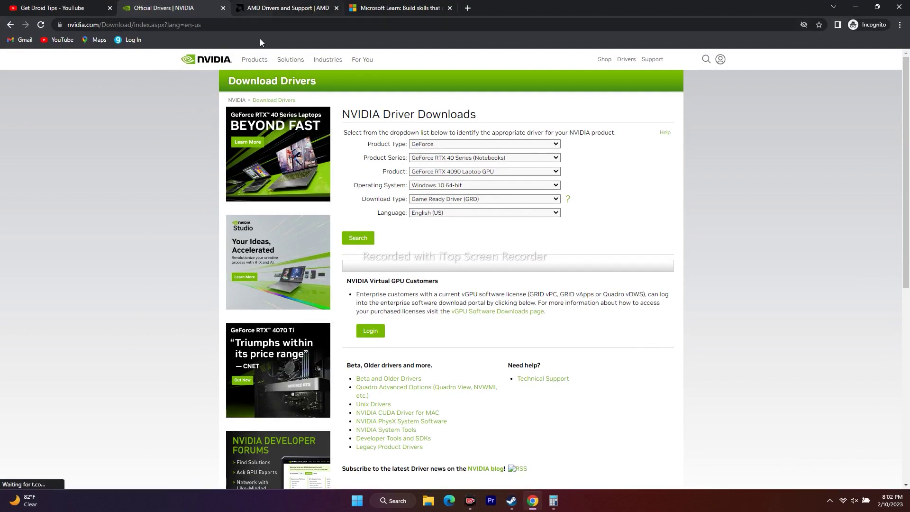
pyautogui.scroll(-1, 643, 168)
pyautogui.scroll(1, 522, 159)
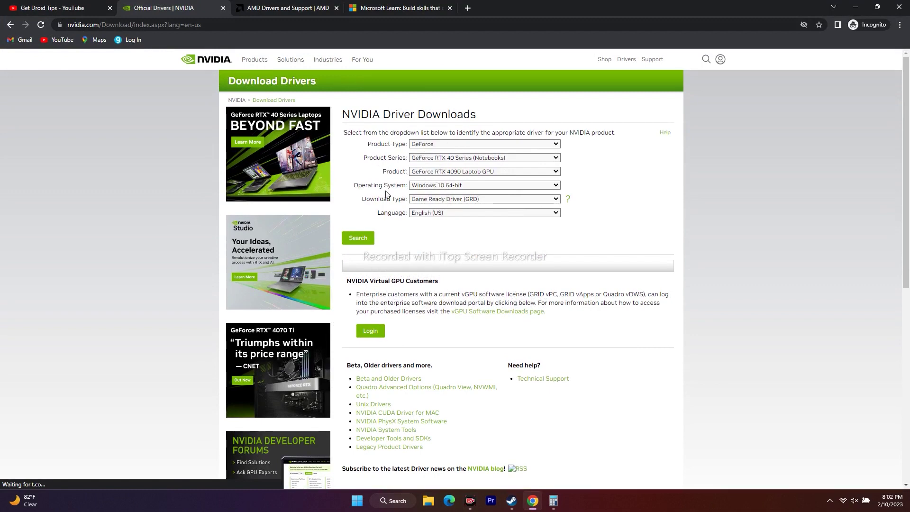
pyautogui.click(423, 187)
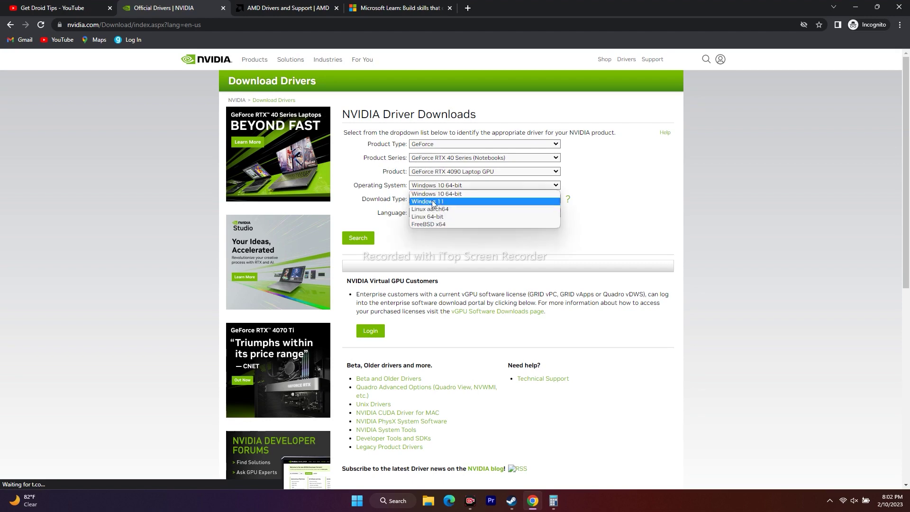
pyautogui.click(439, 202)
pyautogui.click(359, 238)
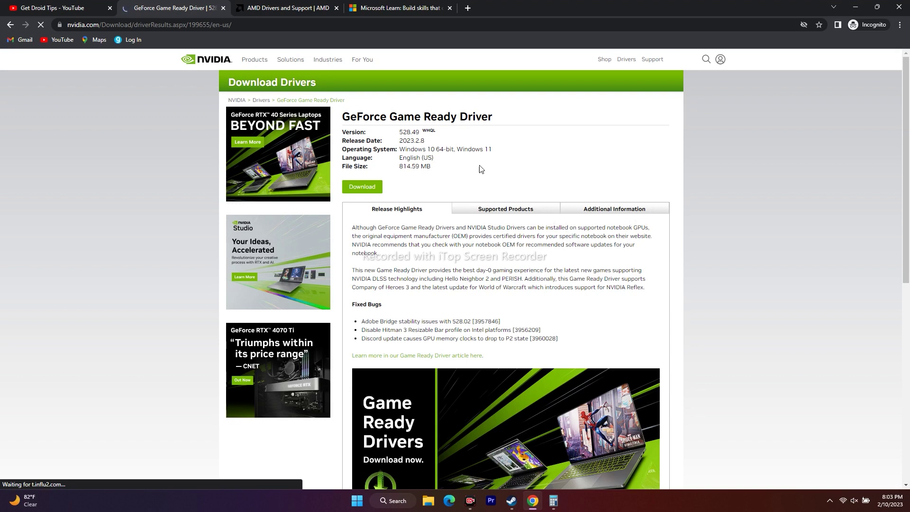
pyautogui.moveTo(400, 132); pyautogui.dragTo(426, 143)
pyautogui.click(414, 143)
pyautogui.click(425, 142)
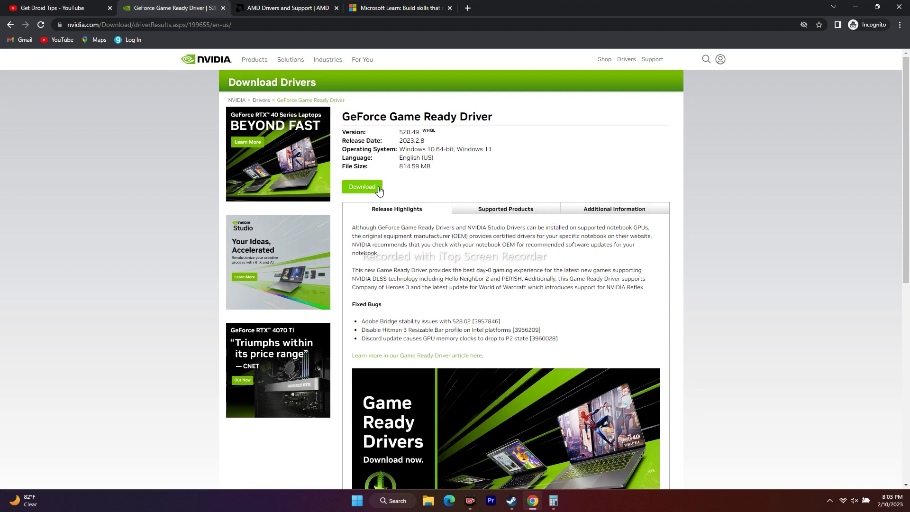
# Step: On AMD's Drivers and Support page, look up drivers for the AMD Radeon RX 6800 graphics card in the RX 6800 Series
pyautogui.click(287, 8)
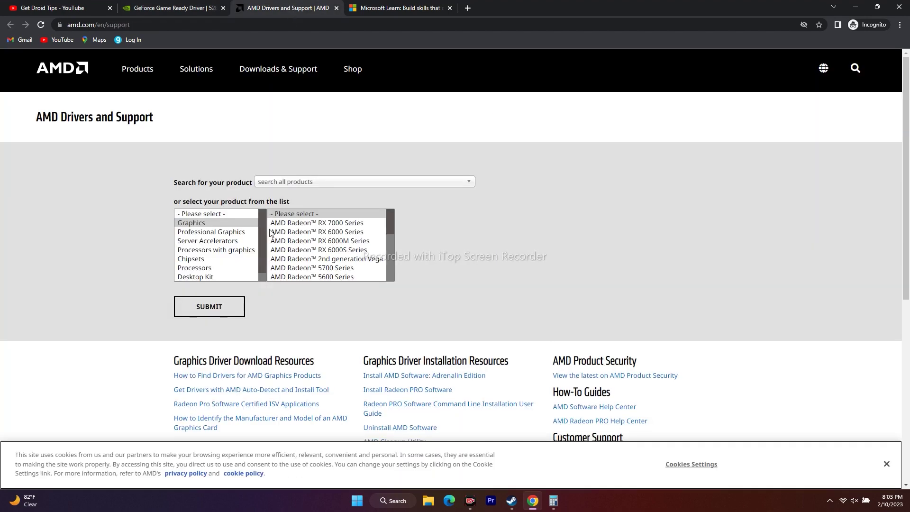
pyautogui.click(192, 223)
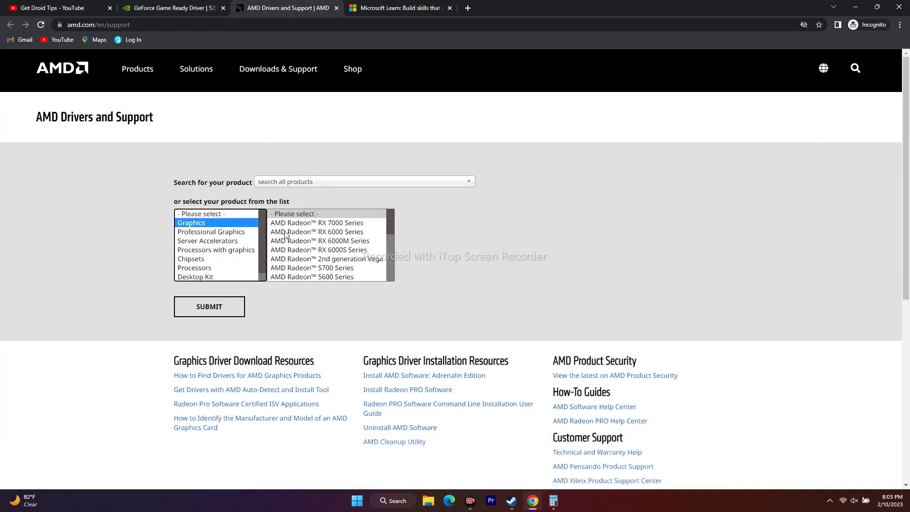
pyautogui.click(287, 232)
pyautogui.click(448, 232)
pyautogui.click(508, 233)
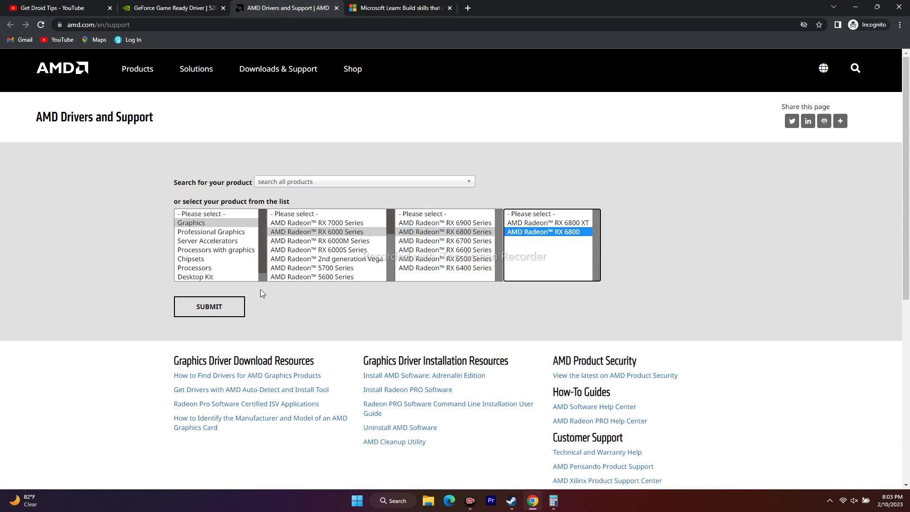
pyautogui.click(235, 299)
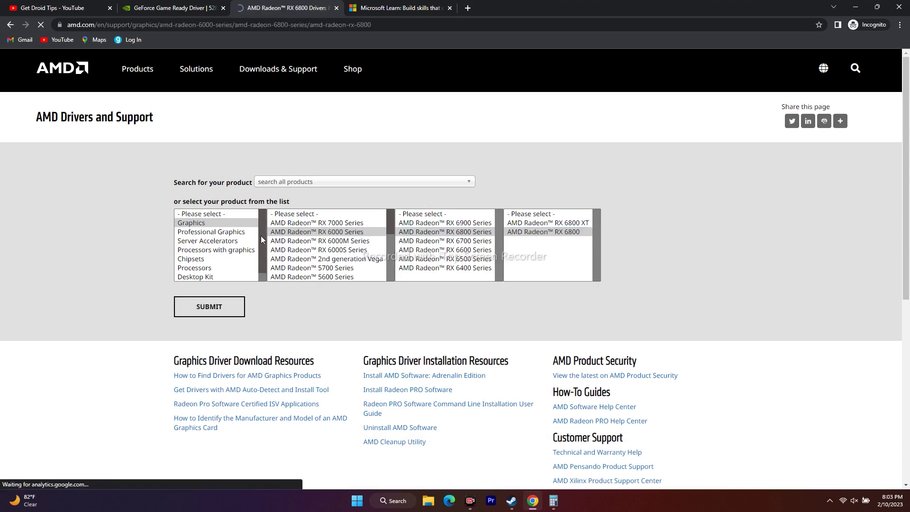
# Step: Examine the Radeon RX 6800 drivers for Windows 11 and Windows 10 64-bit, collapse both lists, and minimize the browser
pyautogui.scroll(-2, 109, 238)
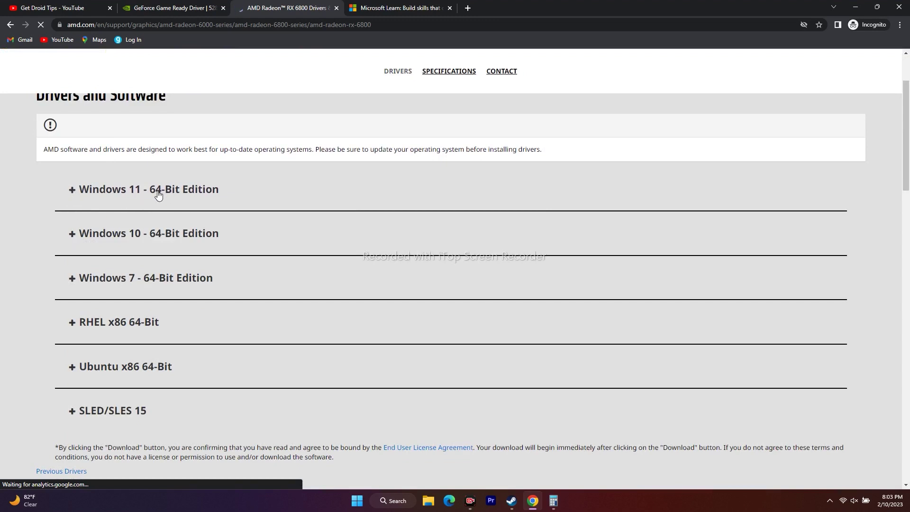
pyautogui.click(72, 189)
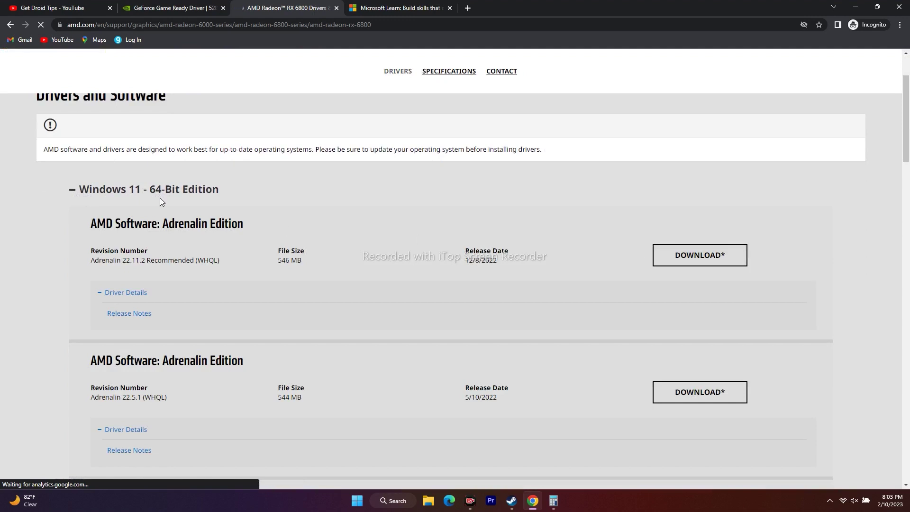
pyautogui.click(72, 189)
pyautogui.click(72, 233)
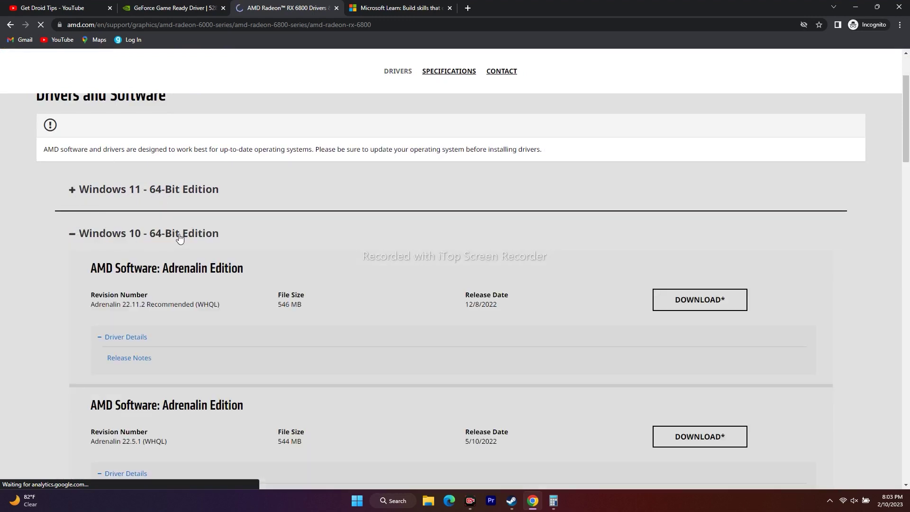
pyautogui.click(75, 233)
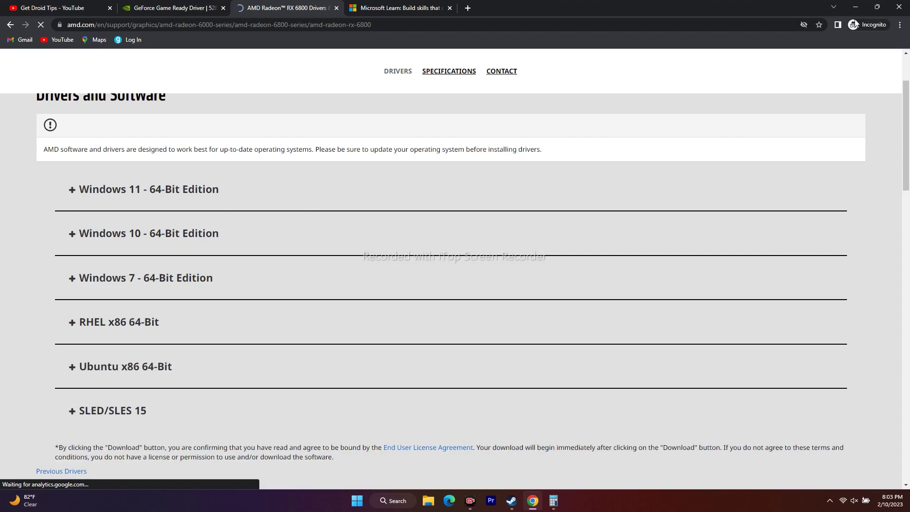
pyautogui.click(856, 7)
pyautogui.click(512, 501)
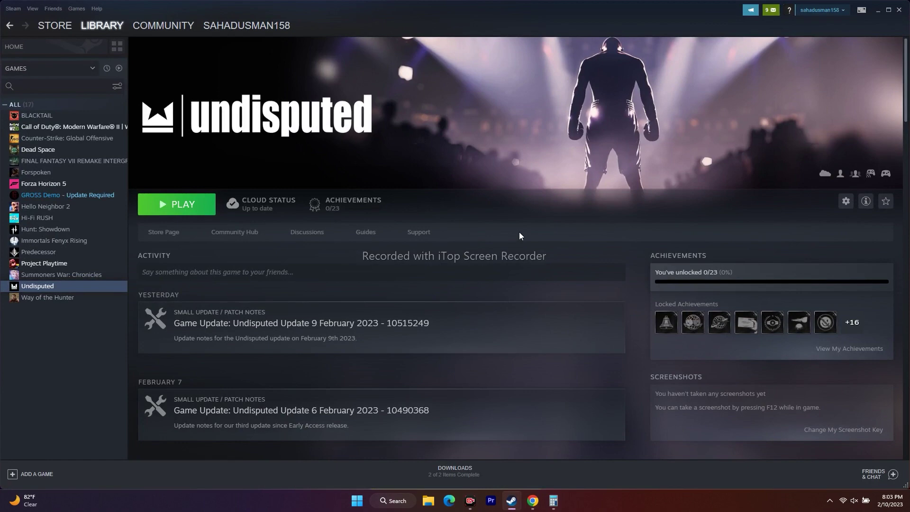
pyautogui.click(878, 10)
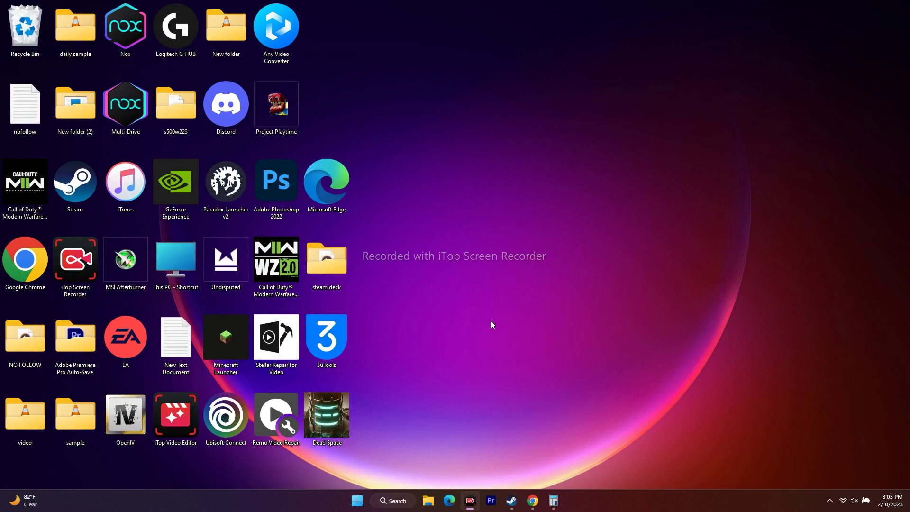
# Step: In Device Manager, check the driver date and version of the NVIDIA GeForce RTX 2080 with Max-Q Design display adapter, and close the windows
pyautogui.rightClick(358, 501)
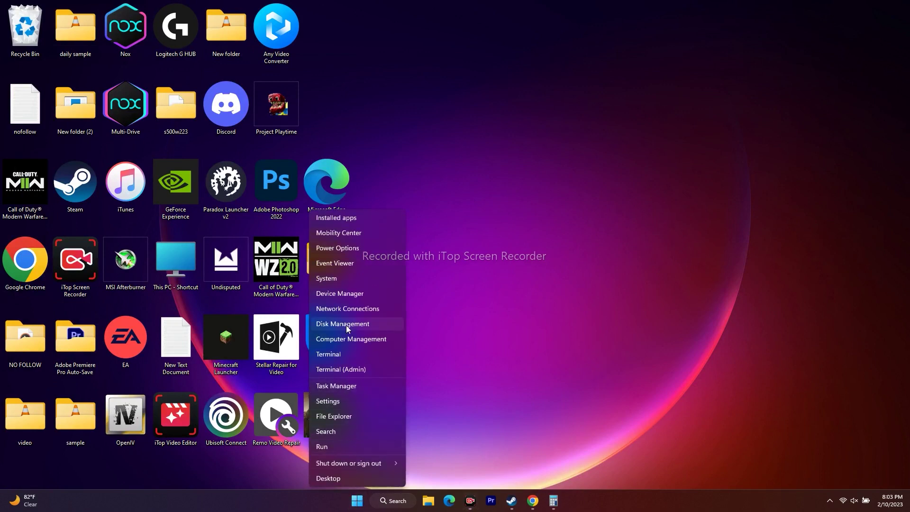
pyautogui.click(358, 294)
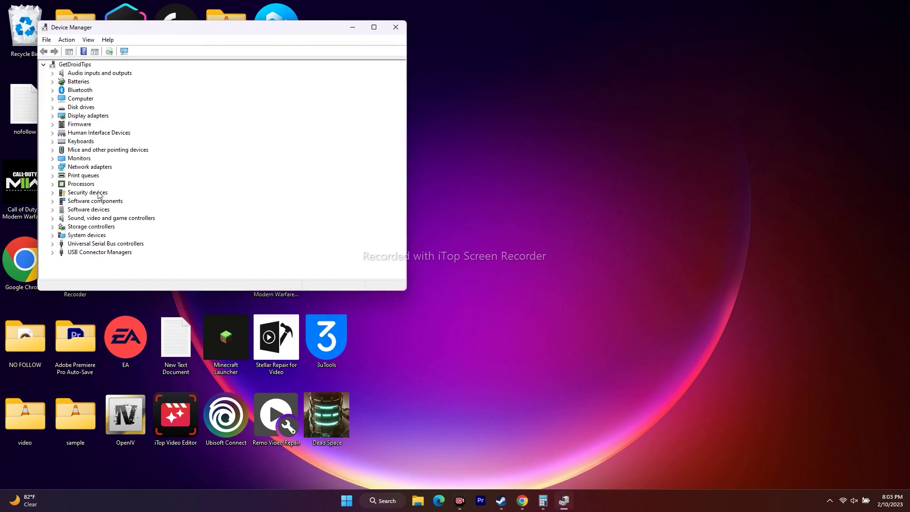
pyautogui.click(52, 117)
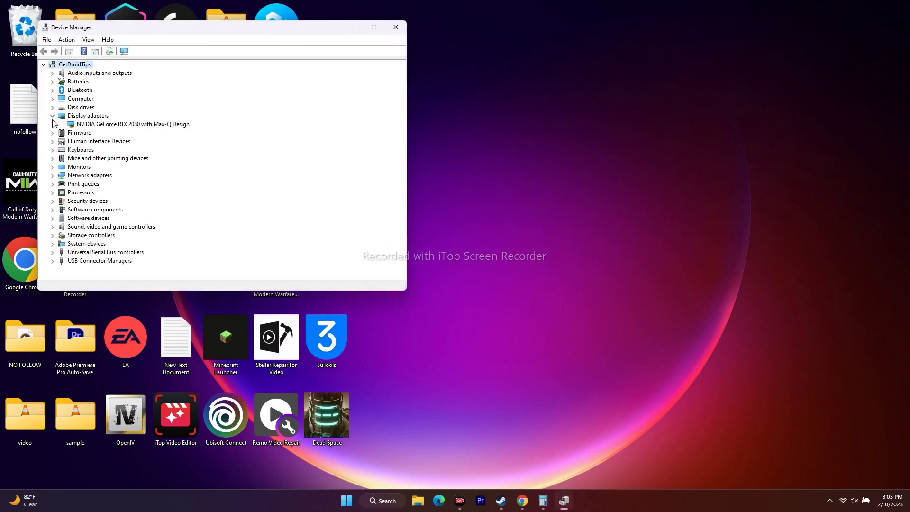
pyautogui.click(89, 124)
pyautogui.rightClick(90, 124)
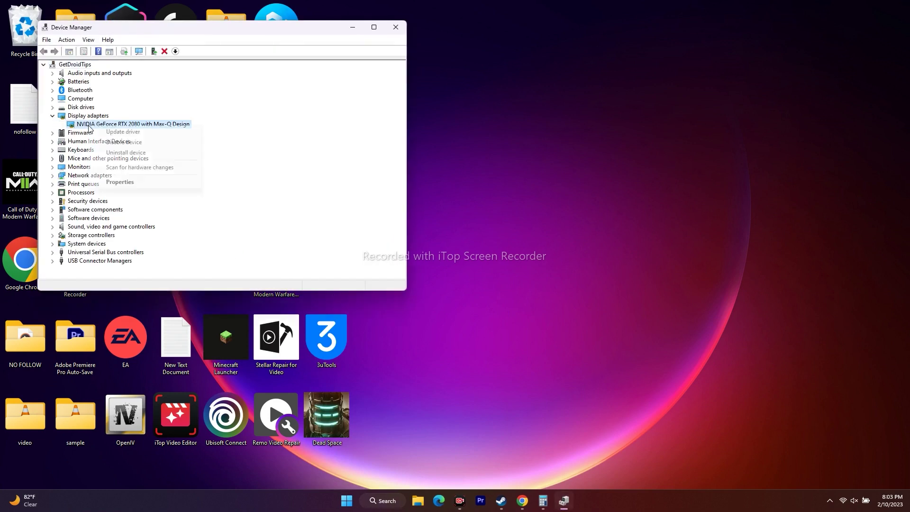
pyautogui.click(111, 182)
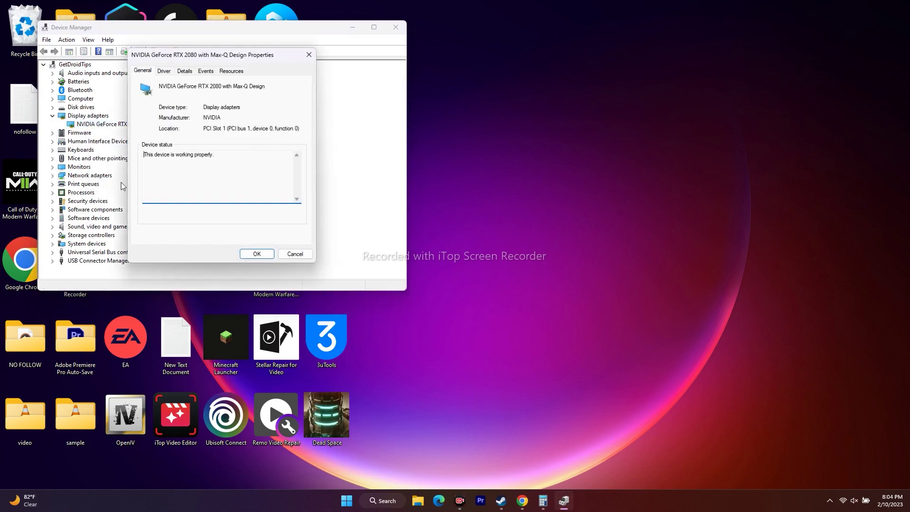
pyautogui.click(164, 72)
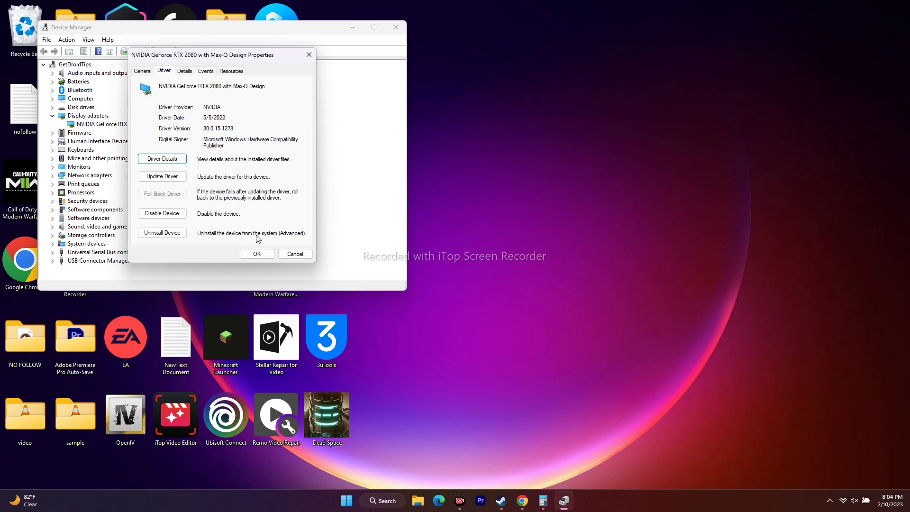
pyautogui.click(292, 257)
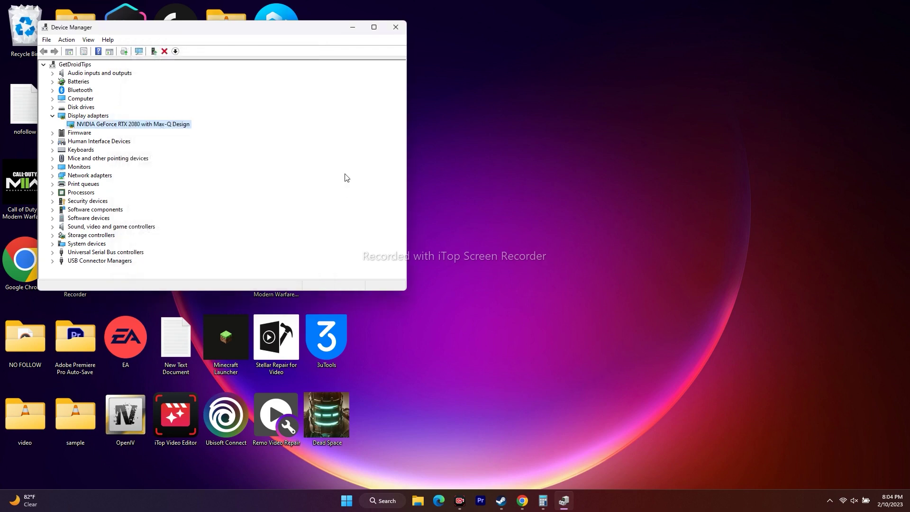
pyautogui.click(397, 29)
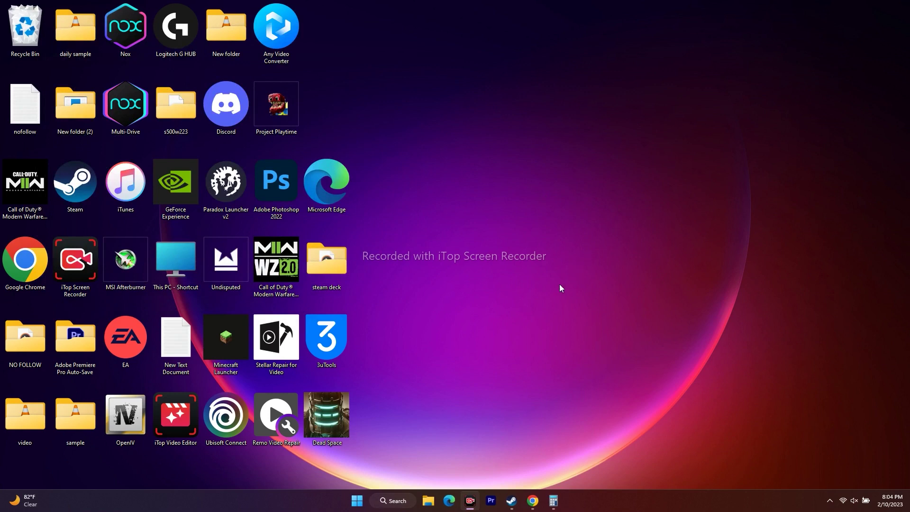
# Step: Check Windows Update in the Windows Settings for available system updates, and close Settings
pyautogui.click(391, 500)
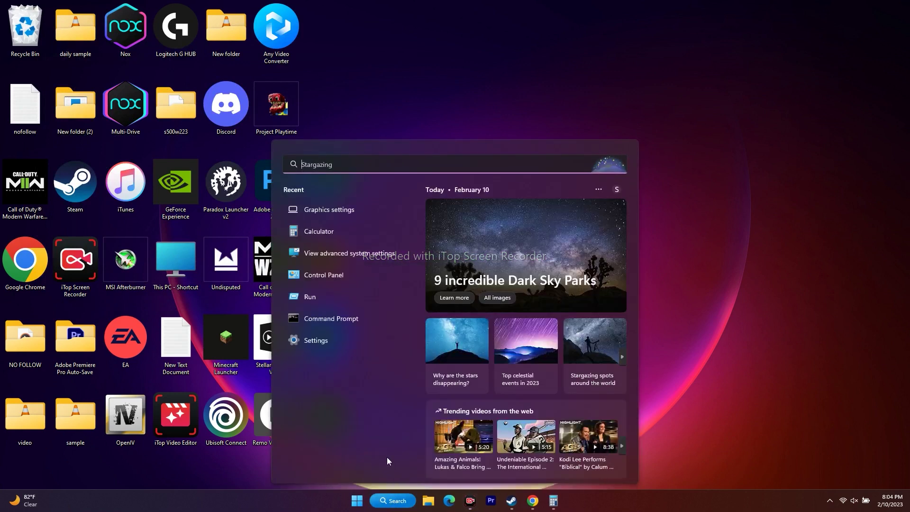
pyautogui.click(335, 337)
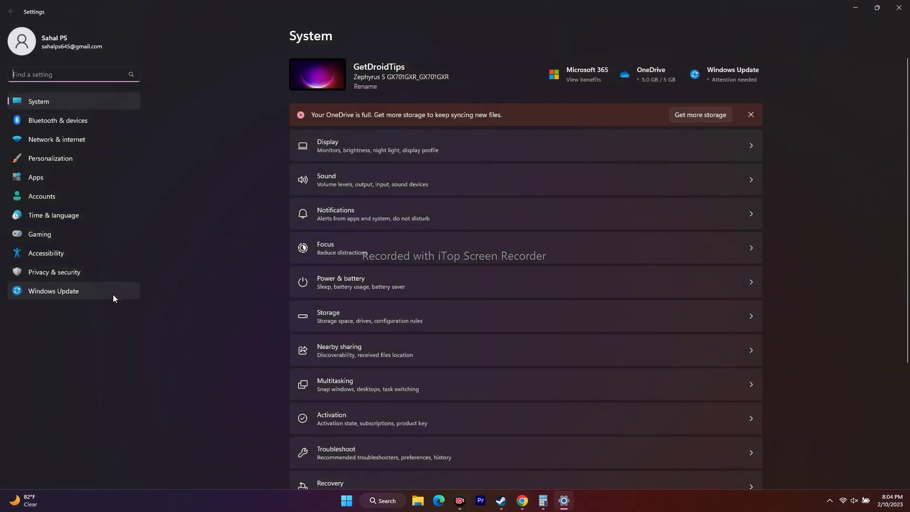
pyautogui.click(61, 292)
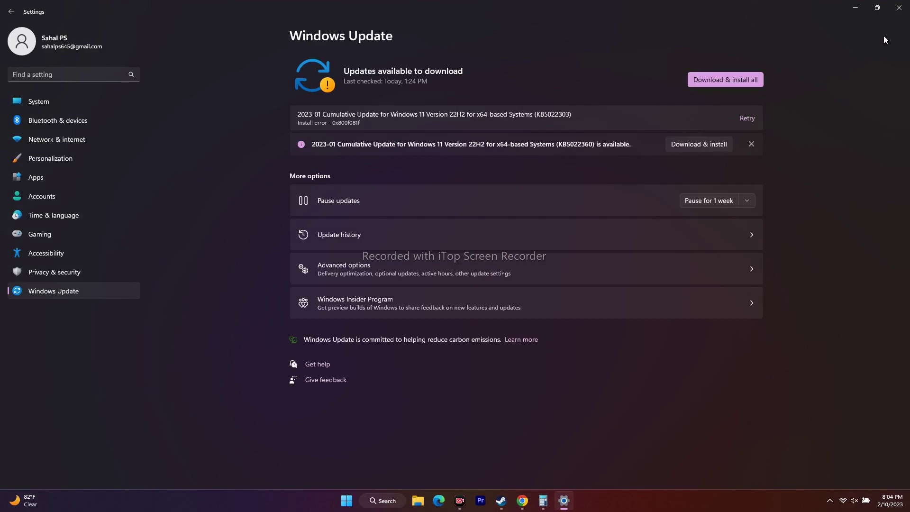
pyautogui.click(900, 7)
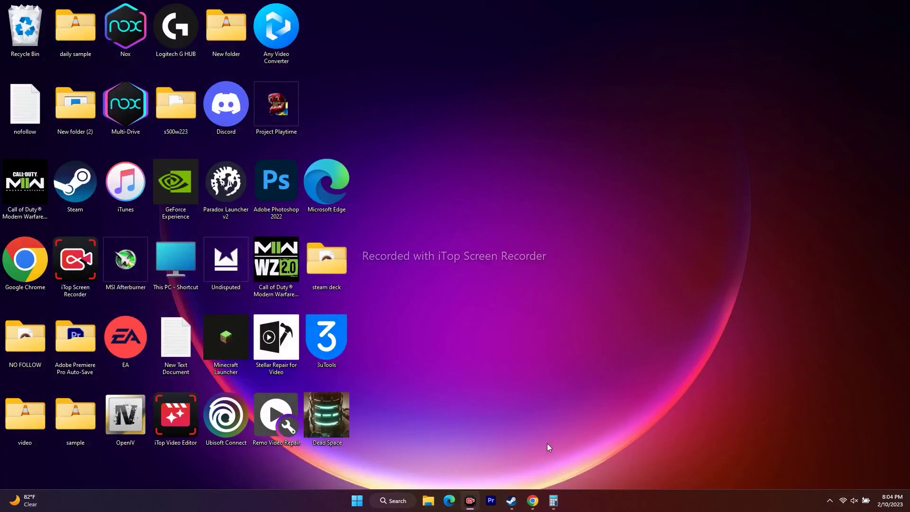
# Step: Check the free space on the OS (C:) drive in File Explorer, close it, and switch to Steam
pyautogui.click(428, 501)
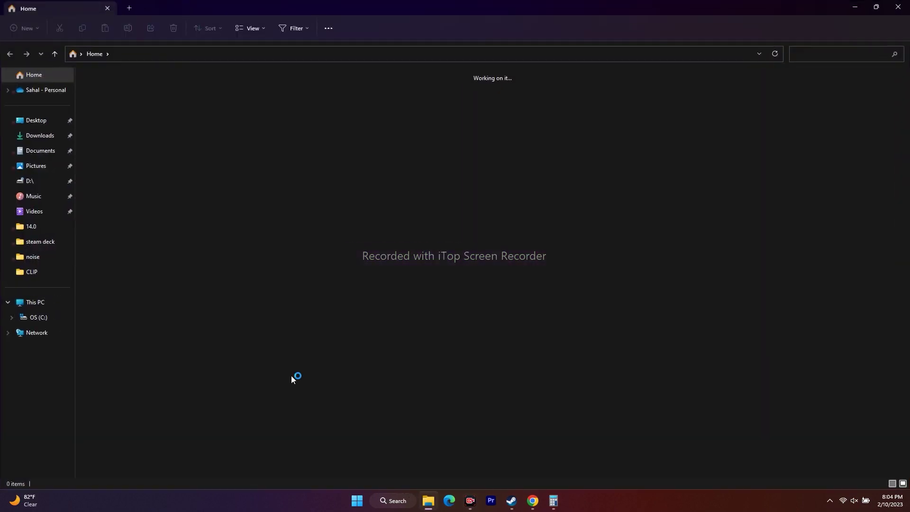
pyautogui.click(62, 306)
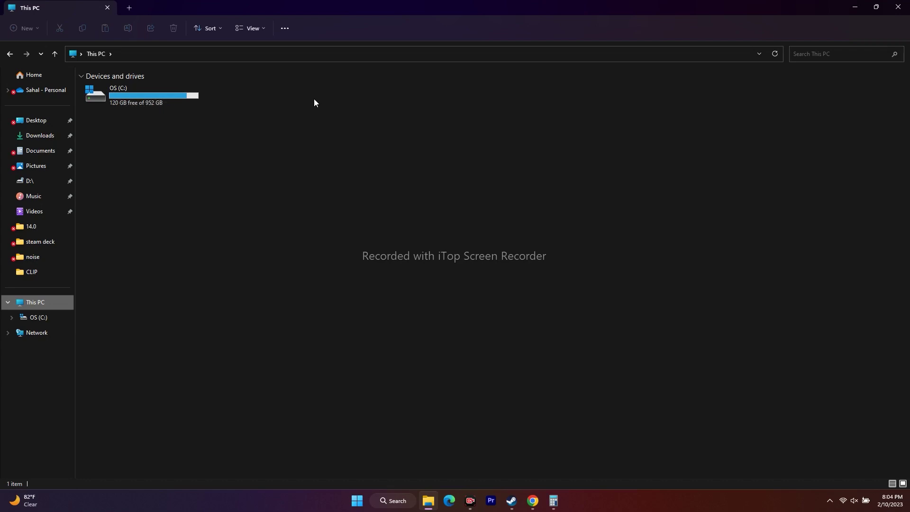
pyautogui.click(899, 7)
pyautogui.click(512, 501)
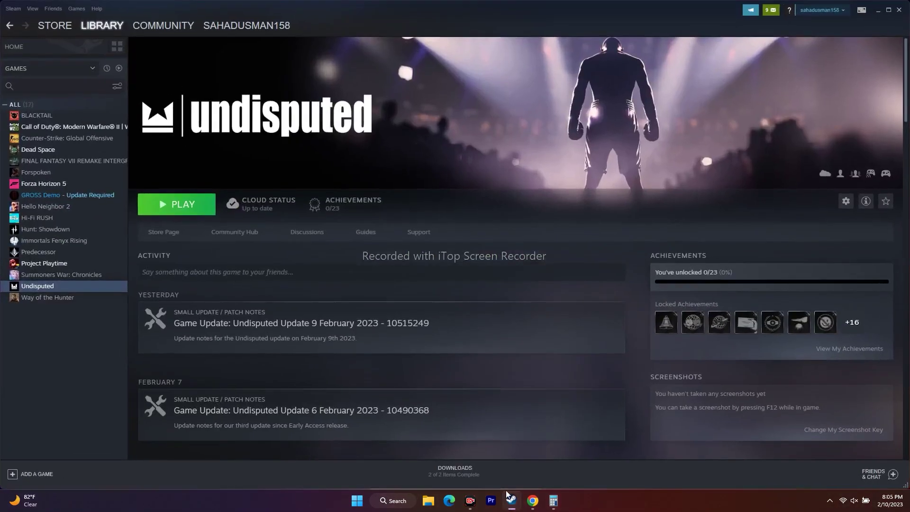